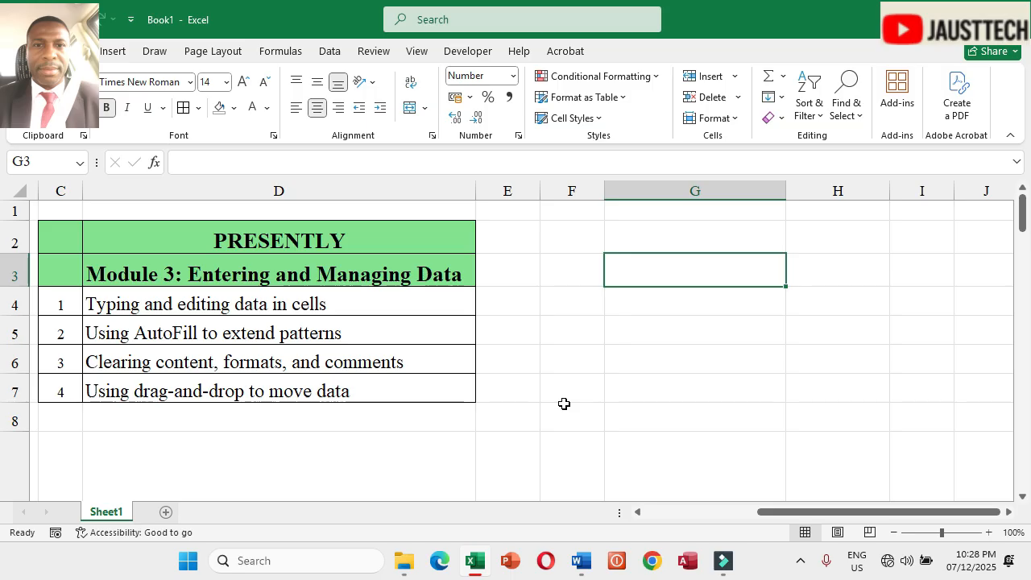
Step: Enter Monday in G3 and Tuesday in G4
{"action": "type", "text": "Monday"}
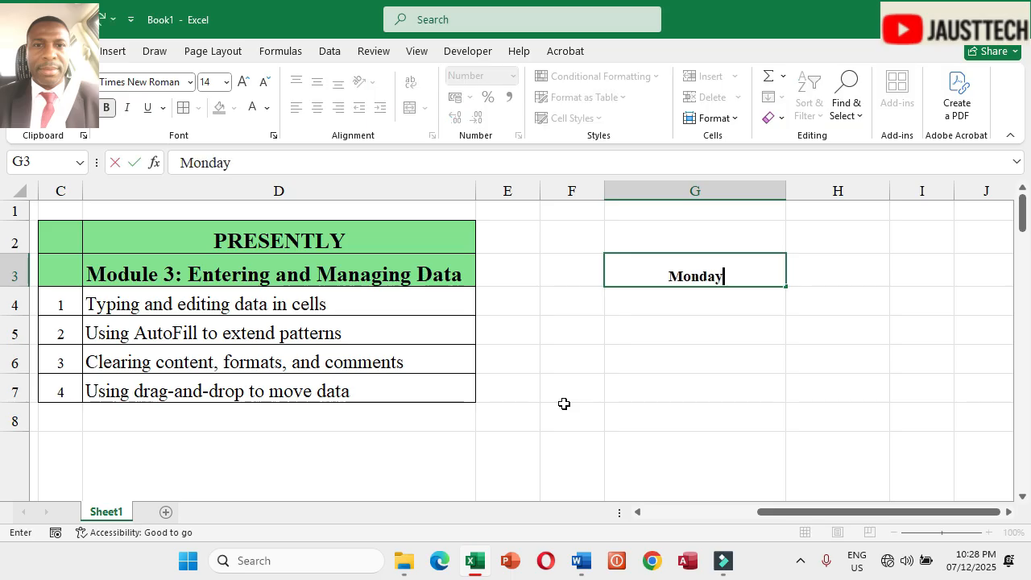
{"action": "key", "text": "Return"}
{"action": "type", "text": "Tuesday"}
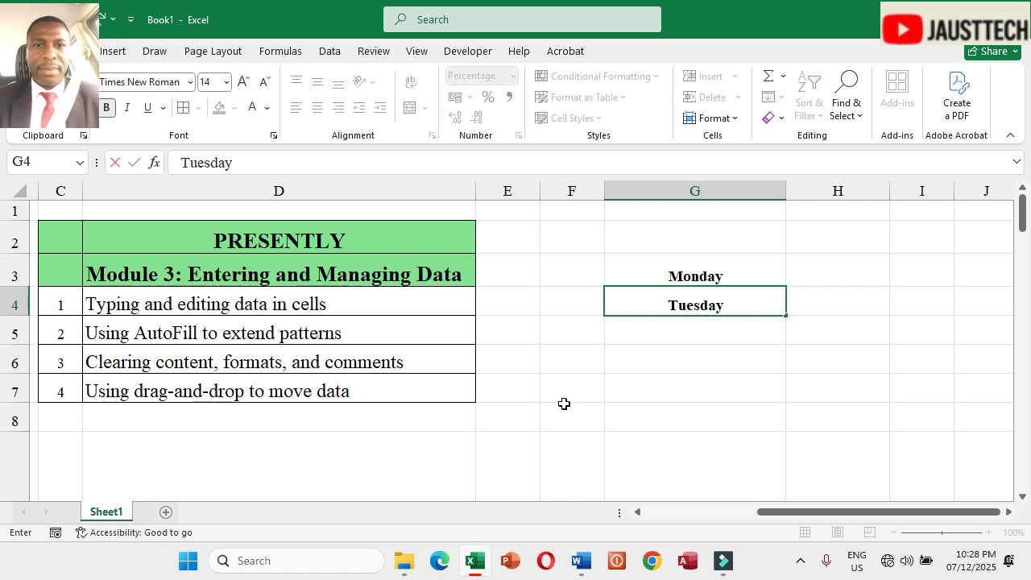
{"action": "key", "text": "Return"}
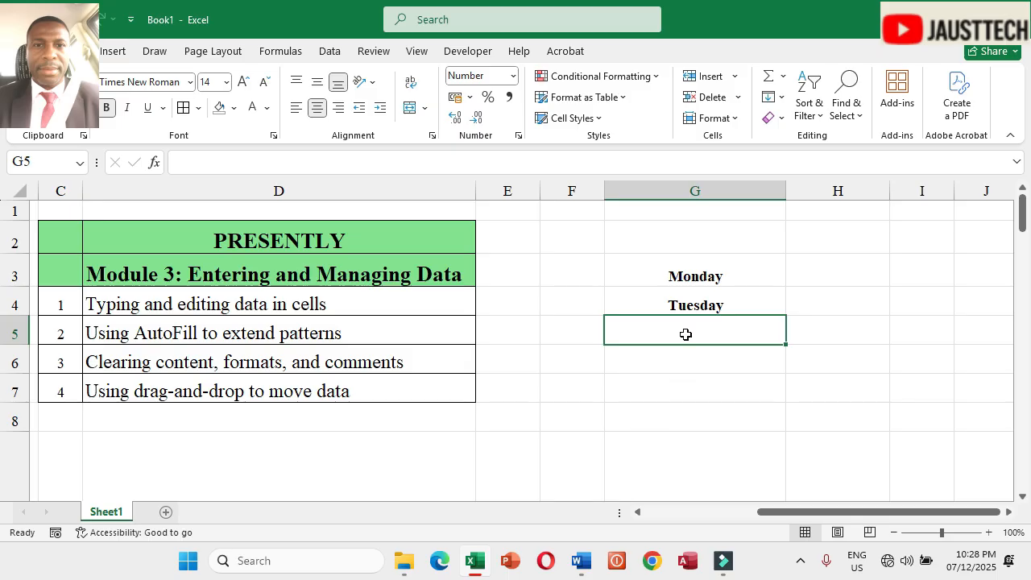
Step: Narrow column G and AutoFill the weekdays from G3:G4 down through row 9
{"action": "left_click_drag", "start_coordinate": [786, 193], "coordinate": [710, 200]}
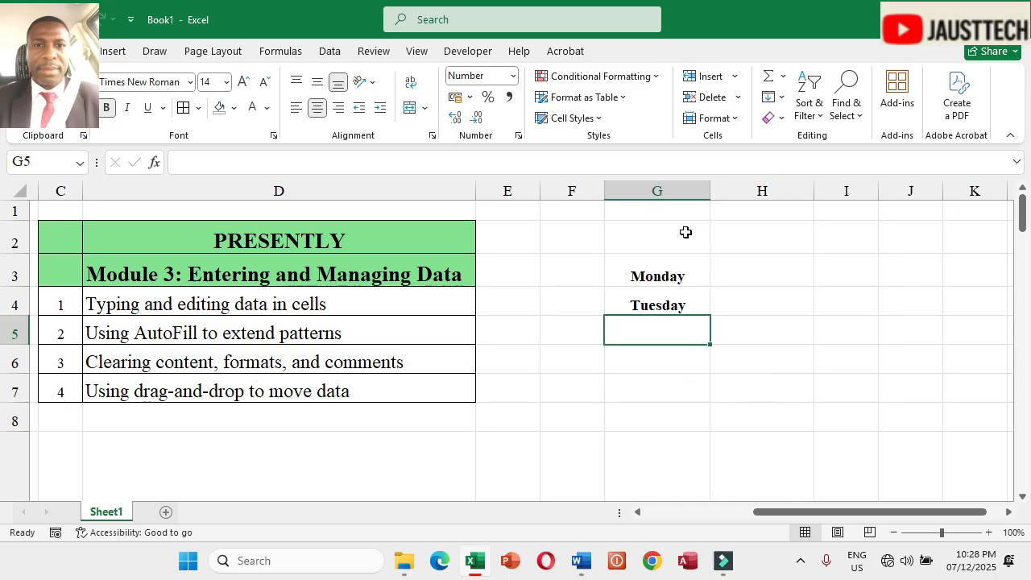
{"action": "left_click_drag", "start_coordinate": [660, 274], "coordinate": [661, 299]}
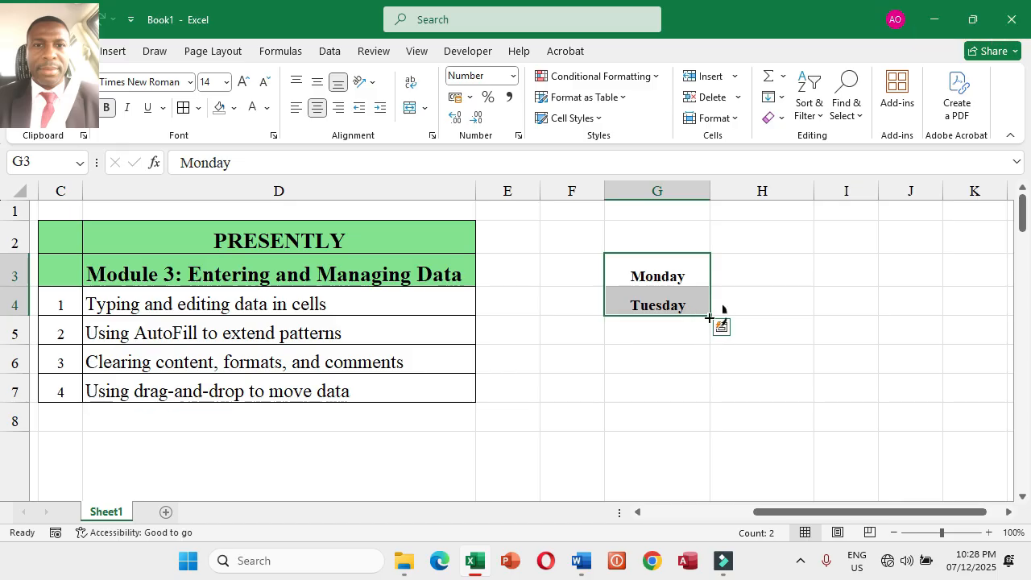
{"action": "left_click_drag", "start_coordinate": [710, 316], "coordinate": [719, 482]}
{"action": "mouse_move", "coordinate": [1020, 233]}
{"action": "left_mouse_down"}
{"action": "mouse_move", "coordinate": [1025, 240]}
{"action": "mouse_move", "coordinate": [1027, 221]}
{"action": "left_mouse_up"}
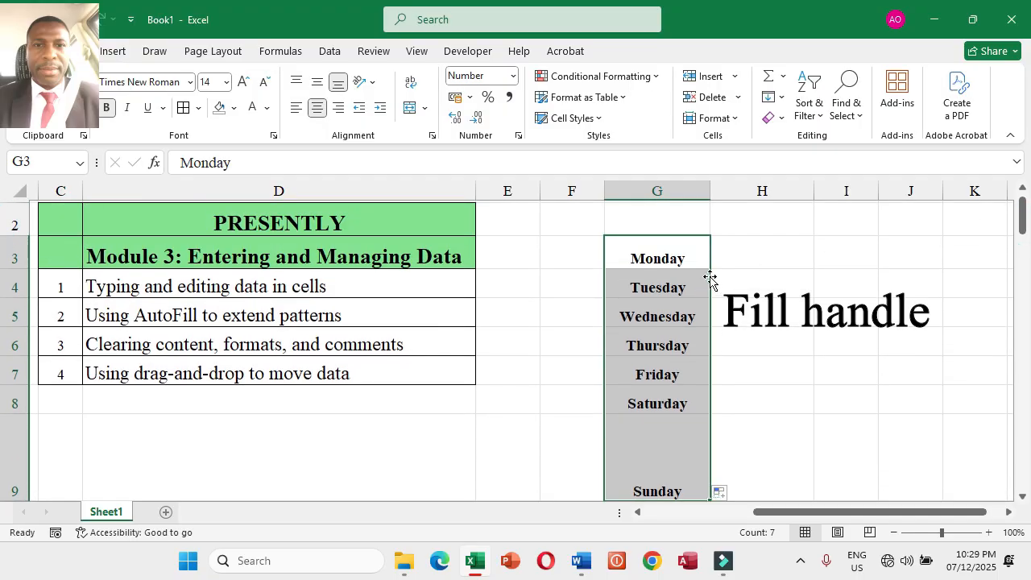
Step: Select each filled weekday cell in column G one by one to inspect its contents
{"action": "left_click", "coordinate": [684, 260]}
{"action": "left_click", "coordinate": [671, 291]}
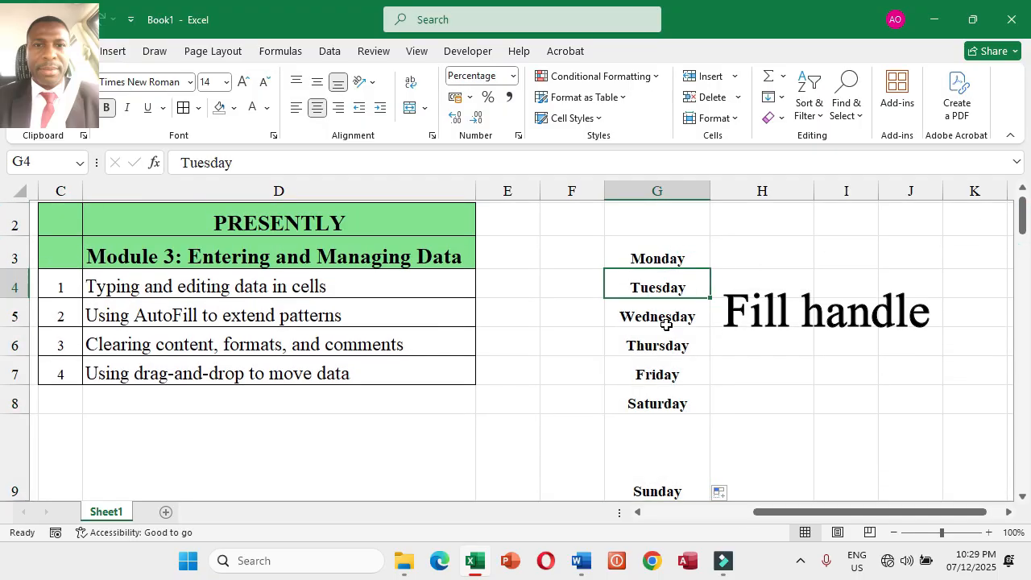
{"action": "left_click", "coordinate": [663, 317]}
{"action": "left_click", "coordinate": [662, 373]}
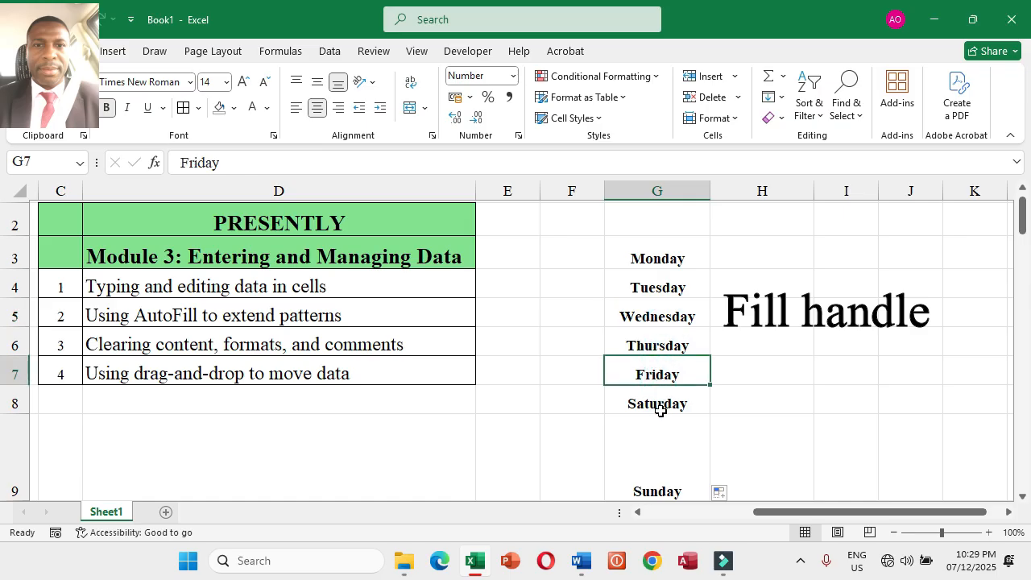
{"action": "left_click", "coordinate": [660, 406]}
{"action": "left_click", "coordinate": [660, 472]}
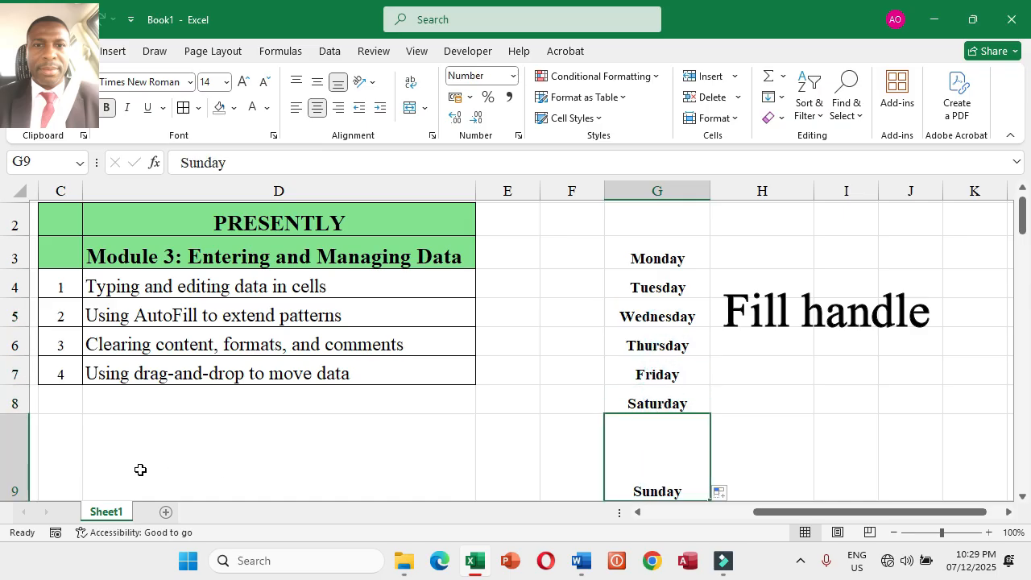
Step: Reduce the height of row 9
{"action": "left_click_drag", "start_coordinate": [896, 516], "coordinate": [780, 516]}
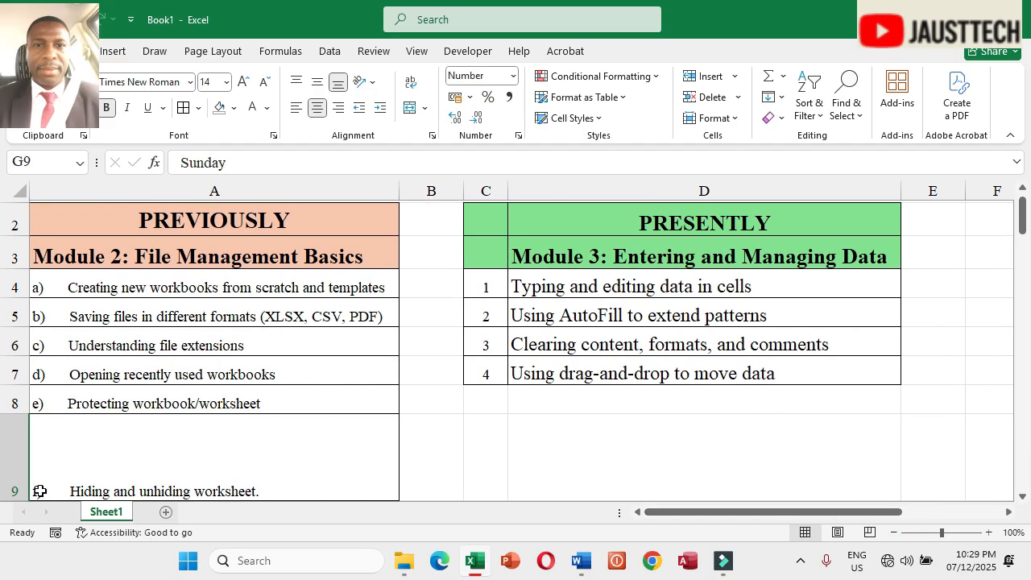
{"action": "left_click_drag", "start_coordinate": [18, 500], "coordinate": [17, 449]}
{"action": "left_click_drag", "start_coordinate": [674, 516], "coordinate": [789, 536]}
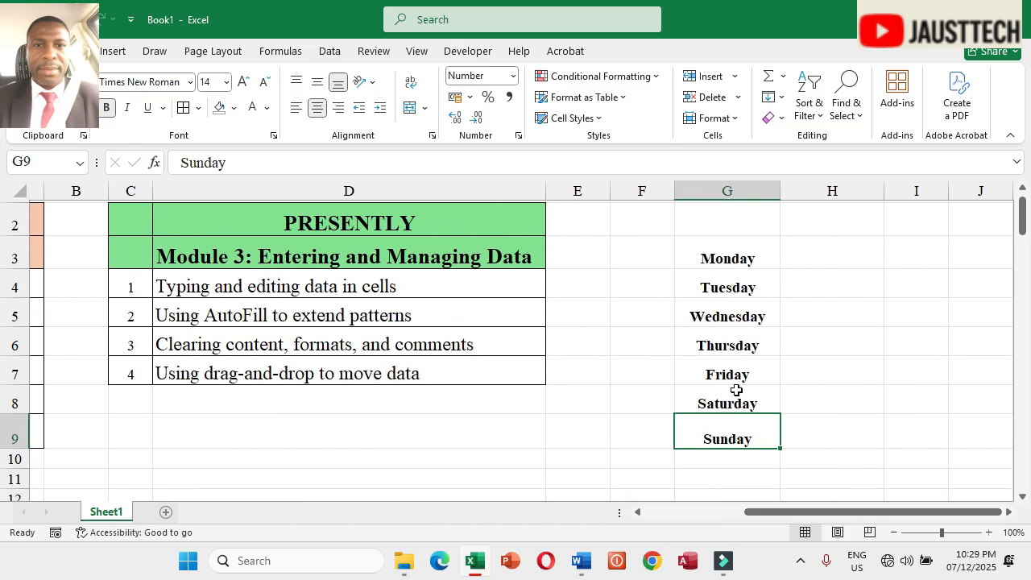
Step: Left-align the weekday cells G3:G9
{"action": "left_click_drag", "start_coordinate": [726, 254], "coordinate": [728, 437]}
{"action": "left_click", "coordinate": [296, 108]}
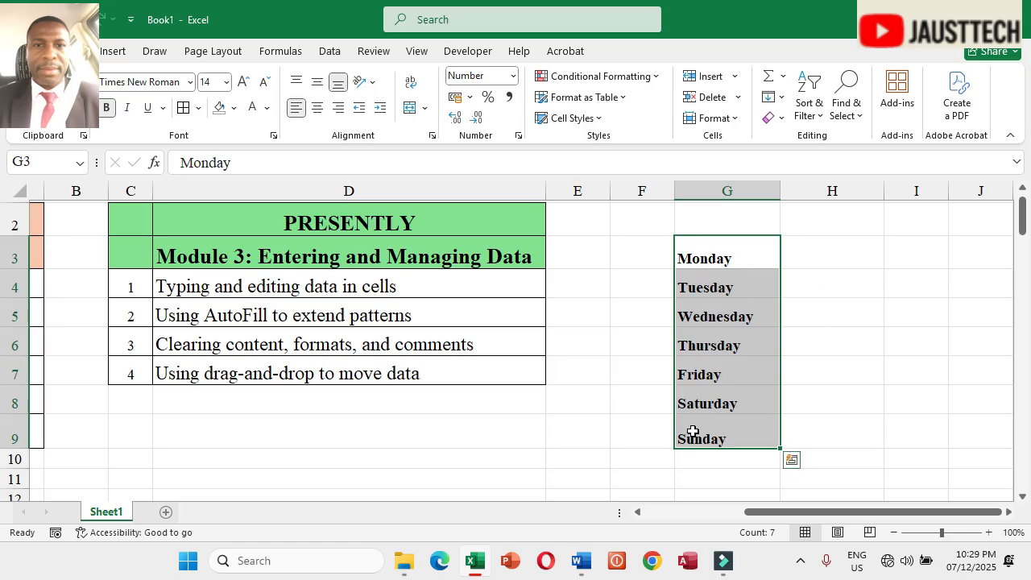
Step: Select the weekday cells one by one to inspect them
{"action": "left_click", "coordinate": [702, 316]}
{"action": "left_click", "coordinate": [718, 347]}
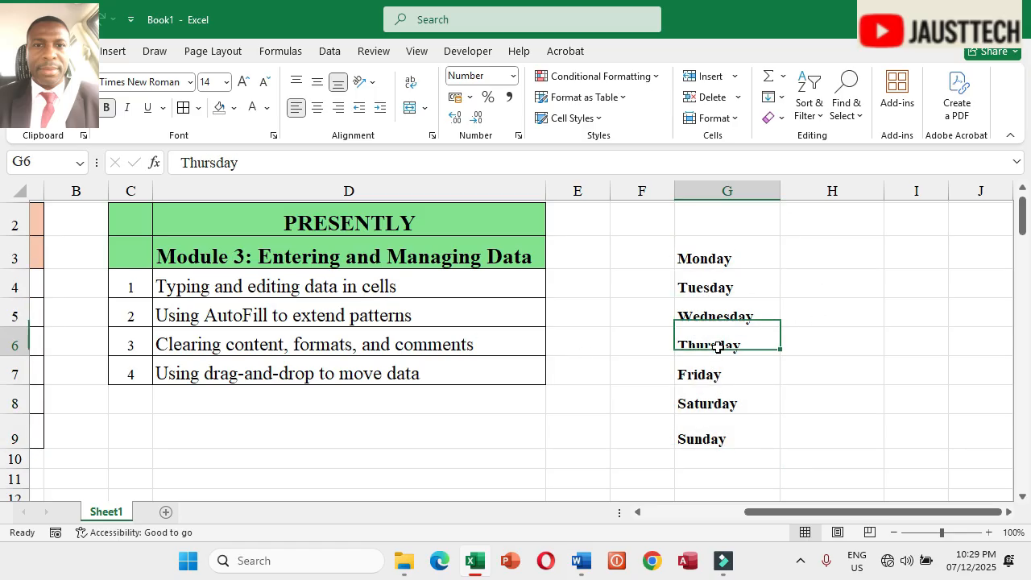
{"action": "left_click", "coordinate": [713, 371]}
{"action": "left_click", "coordinate": [720, 402]}
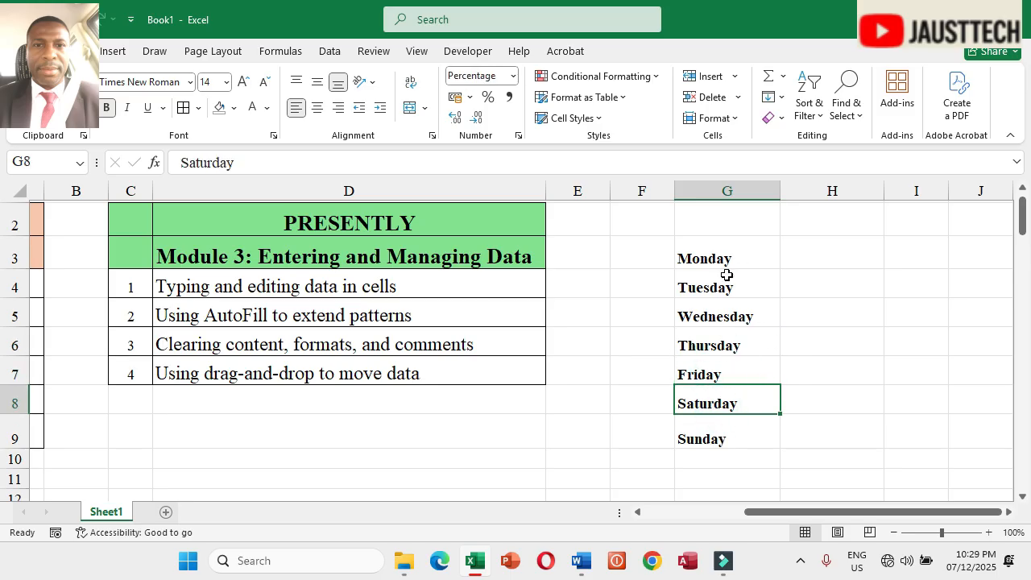
Step: Enter the numbers 1 to 5 in H3:H7 beside the weekdays
{"action": "left_click", "coordinate": [831, 257]}
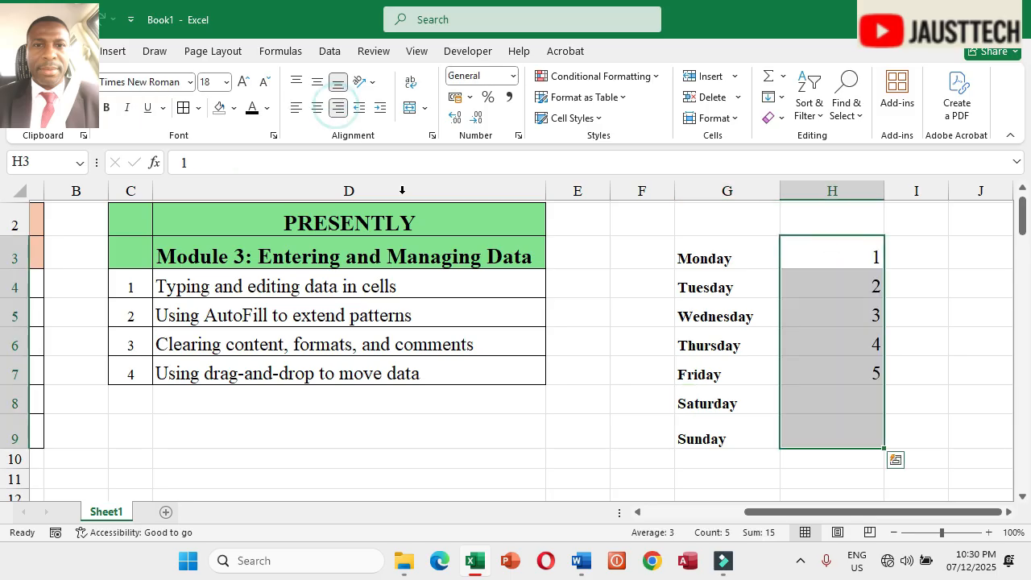
{"action": "left_click_drag", "start_coordinate": [826, 516], "coordinate": [842, 507]}
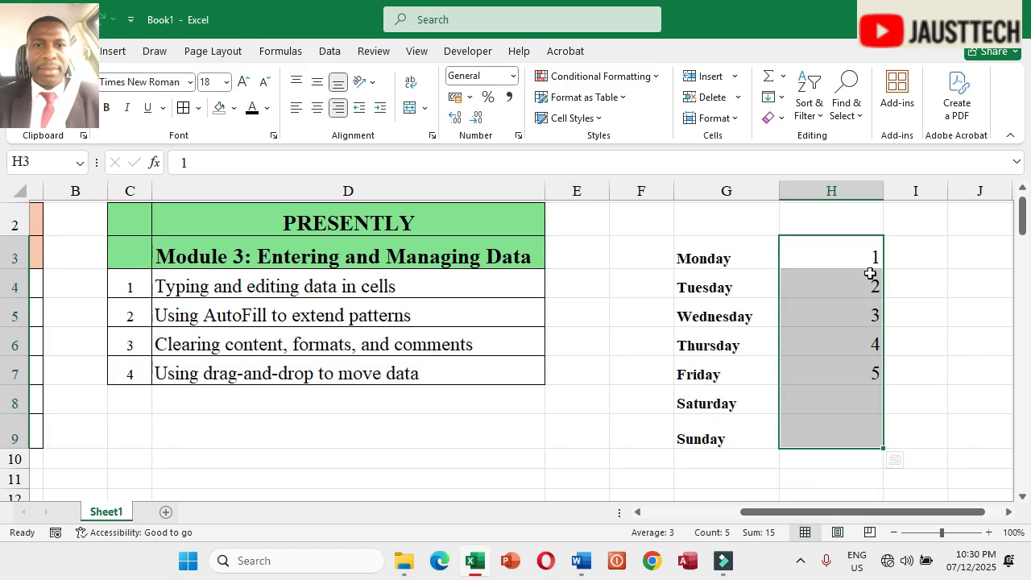
{"action": "left_click", "coordinate": [870, 333]}
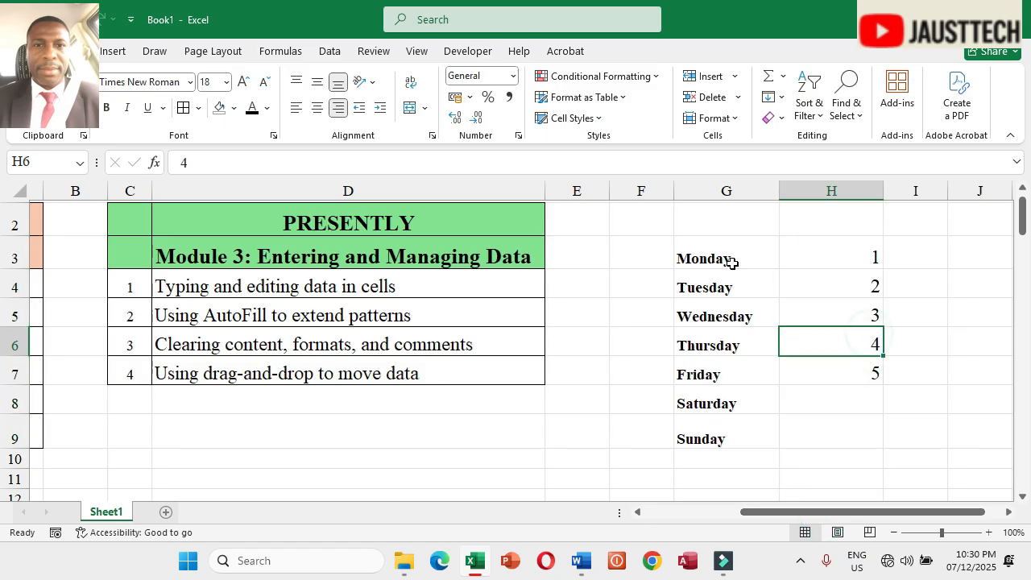
Step: Select H3:H9 and center the numbers horizontally, adjusting their vertical alignment
{"action": "left_click_drag", "start_coordinate": [724, 254], "coordinate": [716, 437]}
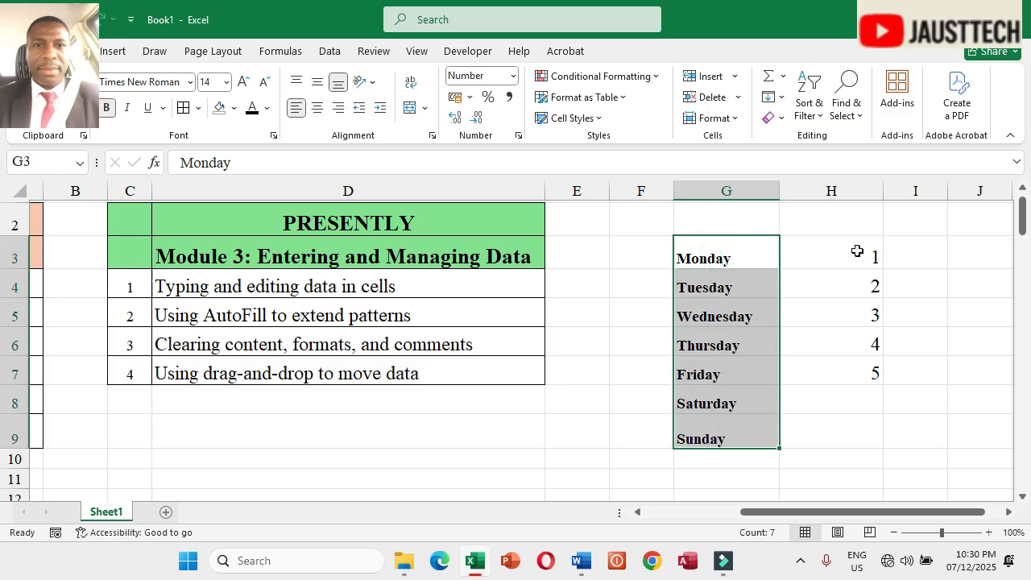
{"action": "left_click_drag", "start_coordinate": [858, 251], "coordinate": [868, 444]}
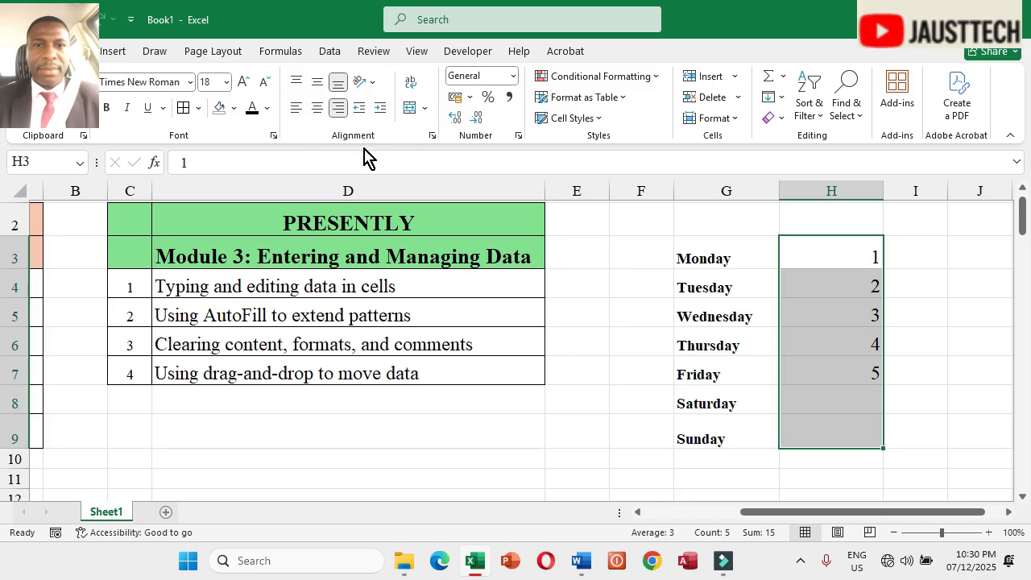
{"action": "left_click", "coordinate": [319, 110]}
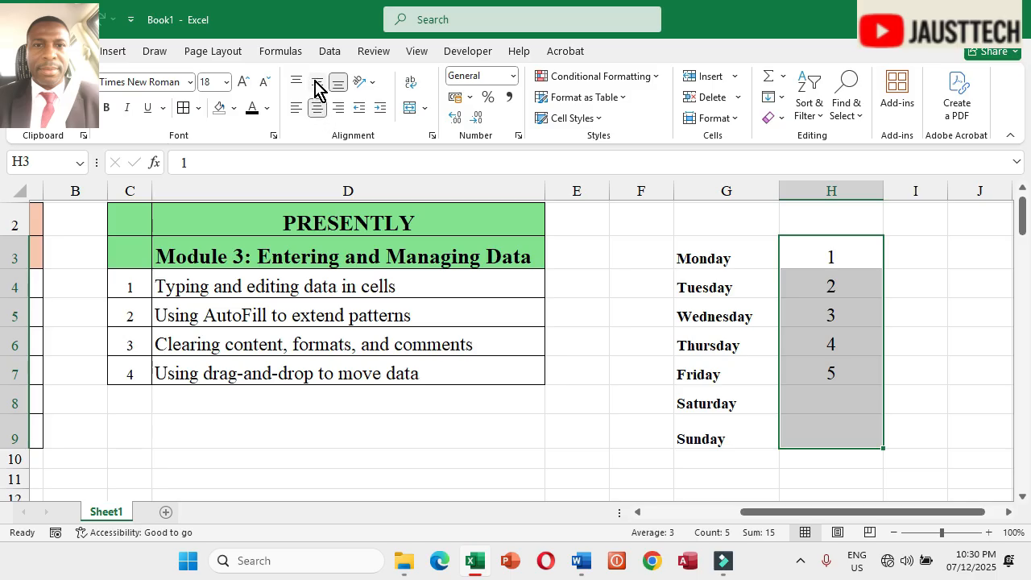
{"action": "left_click", "coordinate": [319, 84]}
{"action": "left_click", "coordinate": [297, 83]}
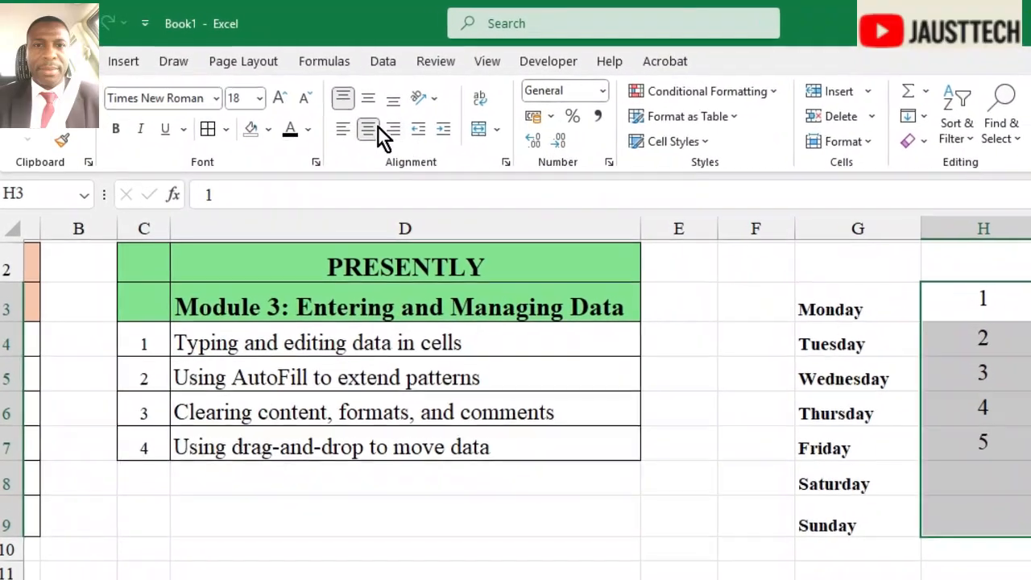
{"action": "left_click", "coordinate": [359, 95]}
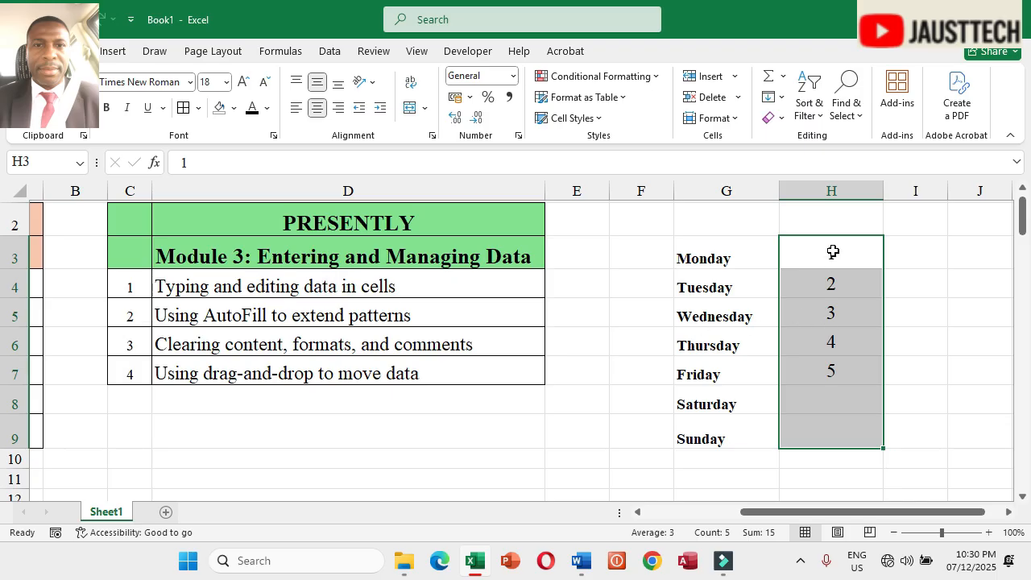
Step: Edit G3 and G4 in place, appending dciu to Monday and ydcuy to Tuesday
{"action": "left_click", "coordinate": [714, 261]}
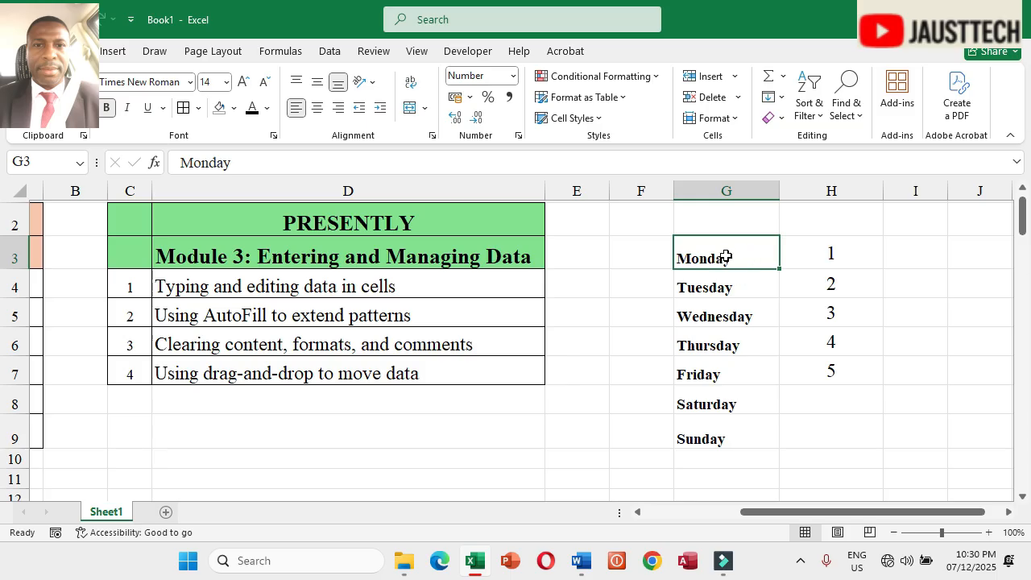
{"action": "double_click", "coordinate": [717, 259]}
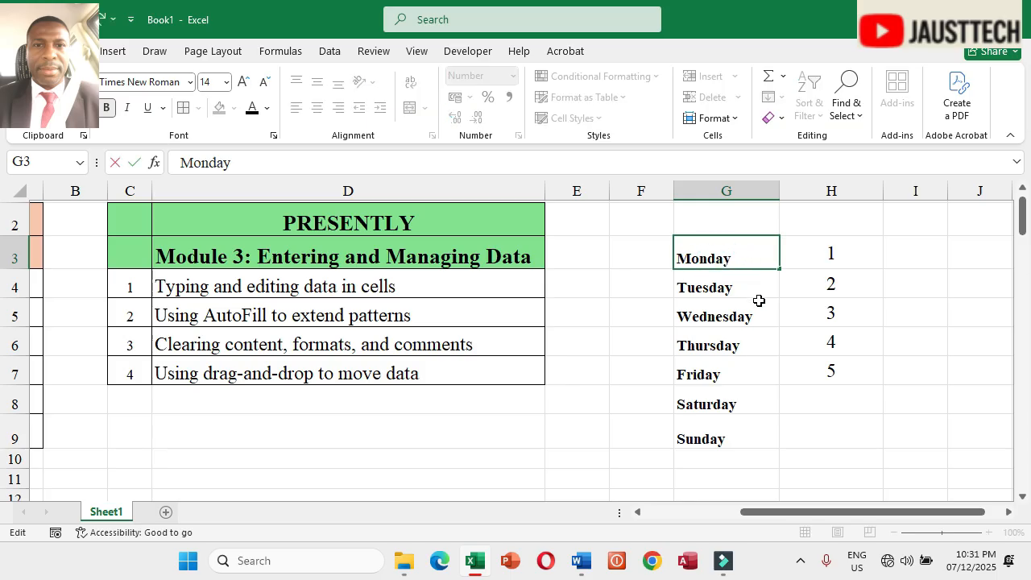
{"action": "type", "text": "dciu"}
{"action": "key", "text": "Return"}
{"action": "double_click", "coordinate": [740, 286]}
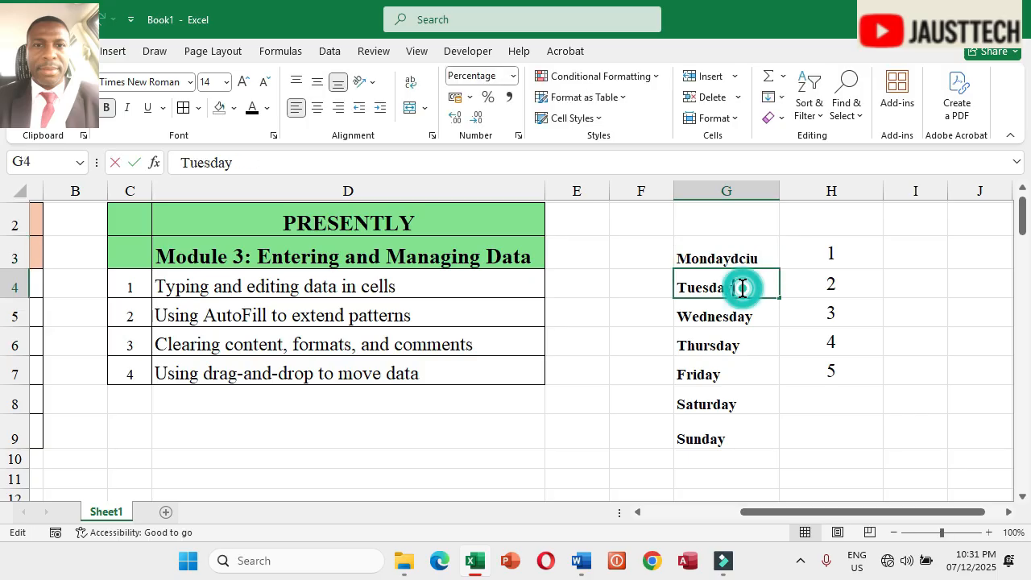
{"action": "type", "text": "ydcuy"}
{"action": "key", "text": "Return"}
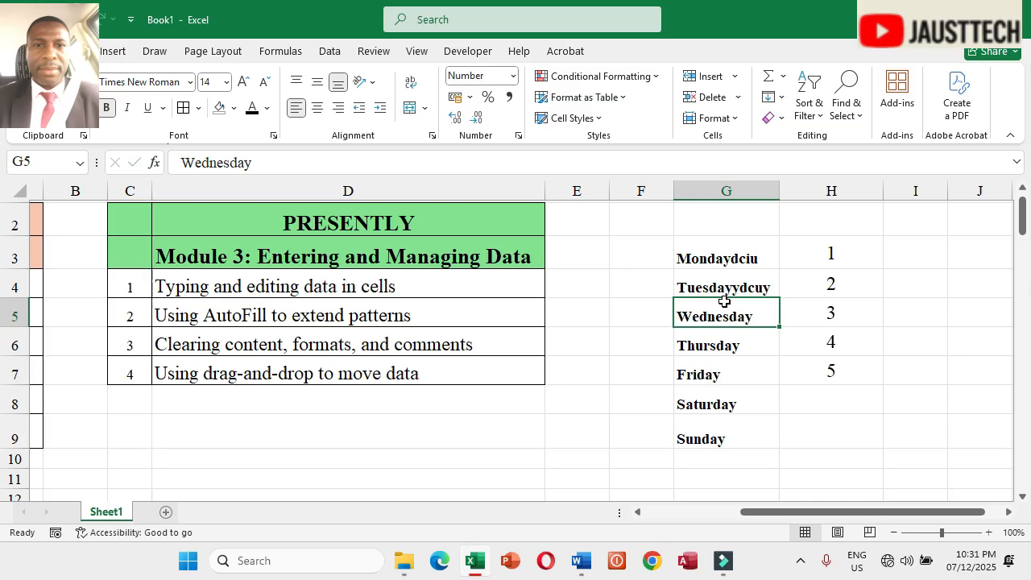
Step: Edit the weekday in G5 in place, deleting three letters to make Wesday
{"action": "double_click", "coordinate": [724, 313]}
{"action": "key", "text": "BackSpace"}
{"action": "key", "text": "BackSpace"}
{"action": "key", "text": "BackSpace"}
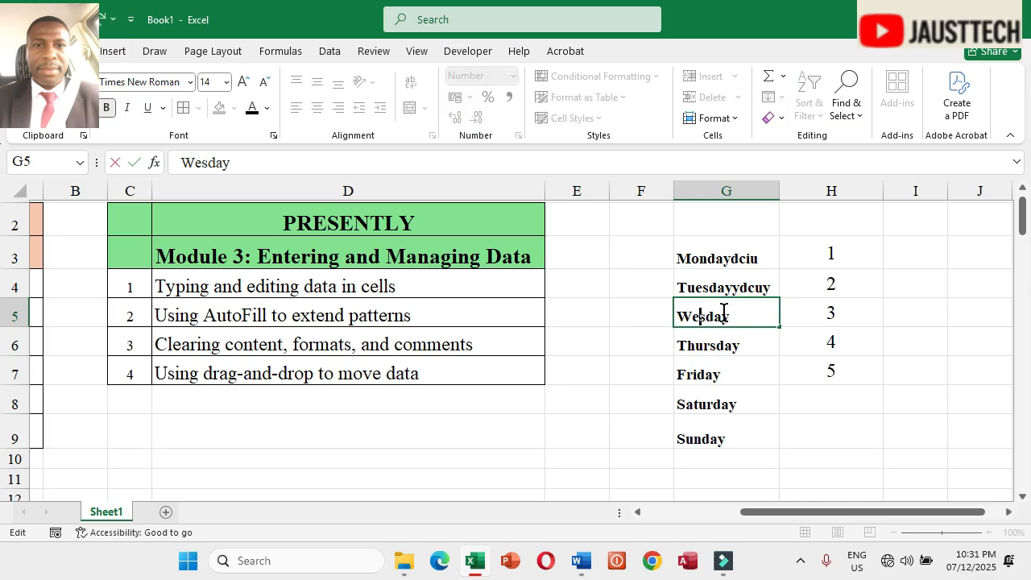
{"action": "left_click", "coordinate": [723, 339]}
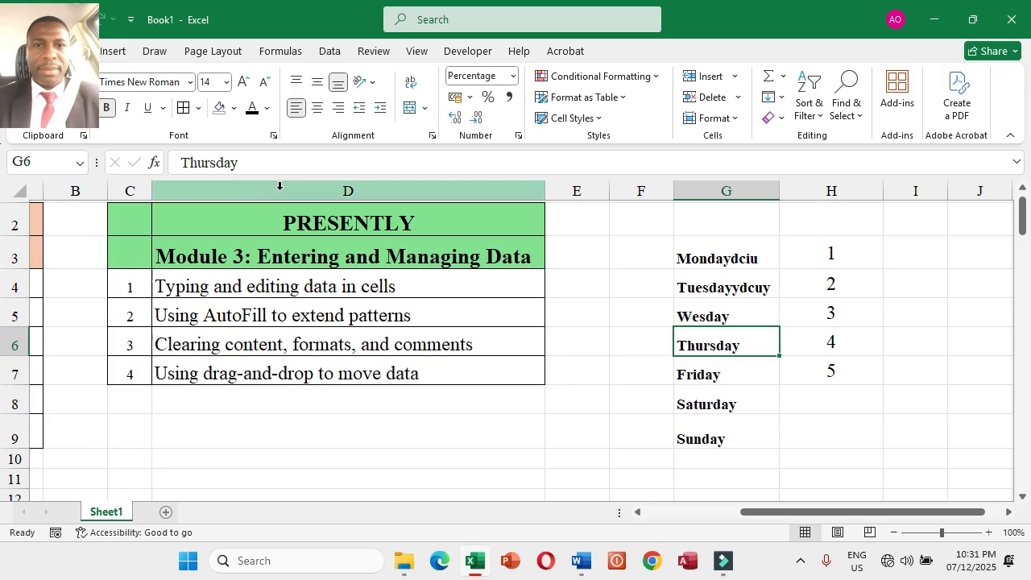
Step: Use the formula bar to shorten the weekday in G7 to Fri
{"action": "left_click", "coordinate": [263, 162]}
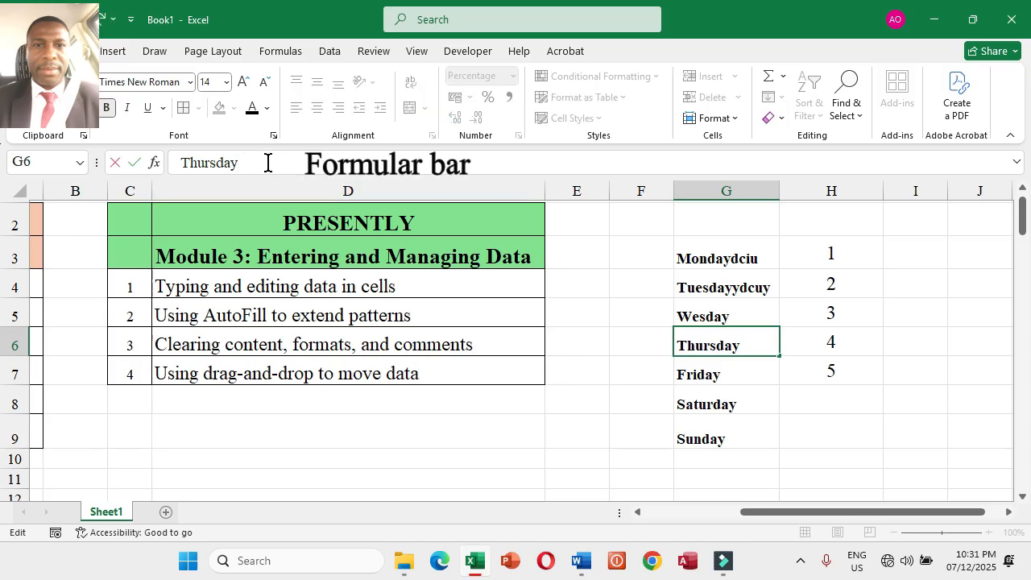
{"action": "left_click", "coordinate": [741, 373]}
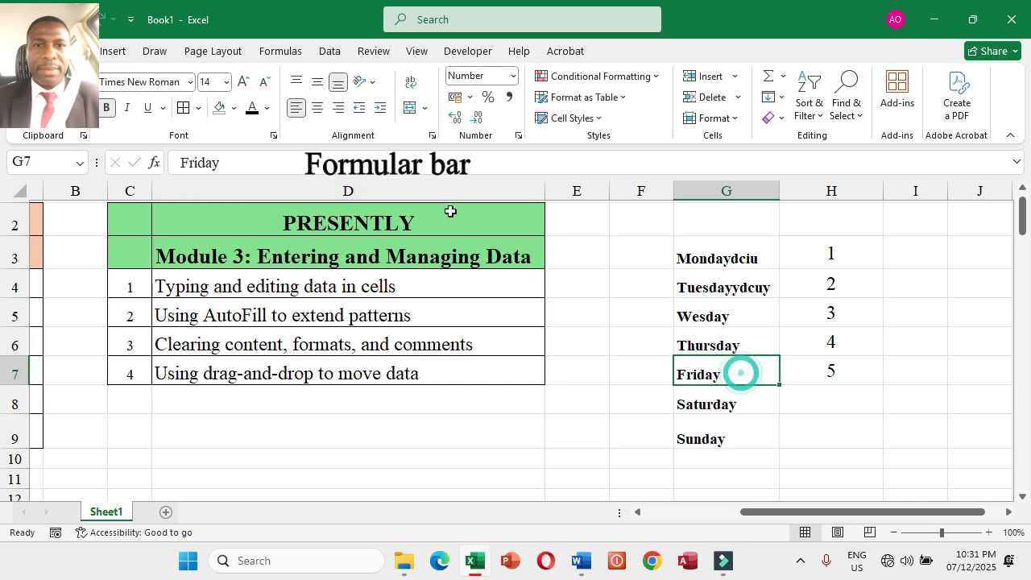
{"action": "left_click", "coordinate": [233, 163]}
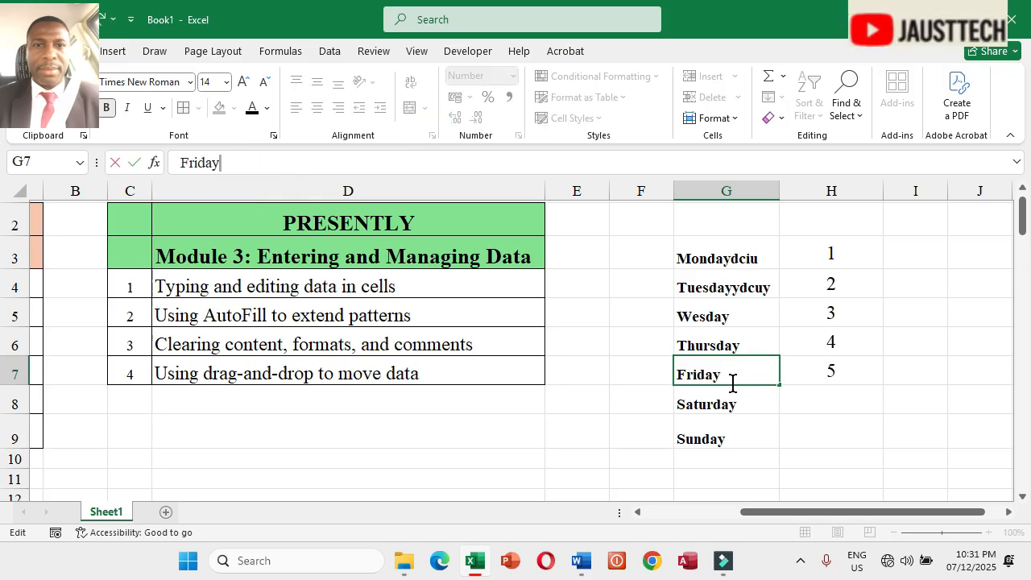
{"action": "key", "text": "BackSpace"}
{"action": "key", "text": "Return"}
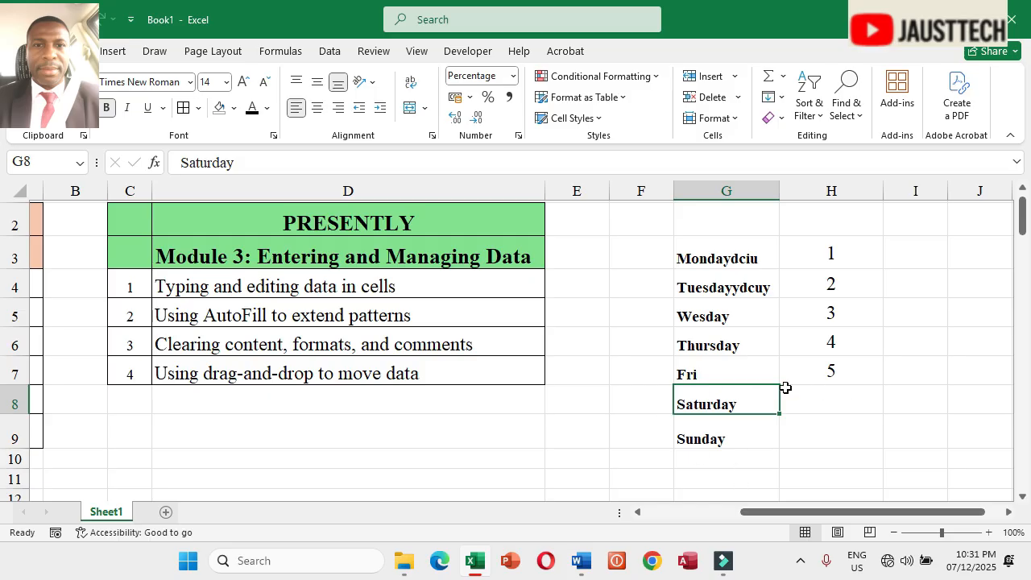
Step: Select H3:H9 and replace the numbers in H3 and H4 with 600 and 700
{"action": "left_click_drag", "start_coordinate": [835, 250], "coordinate": [836, 436]}
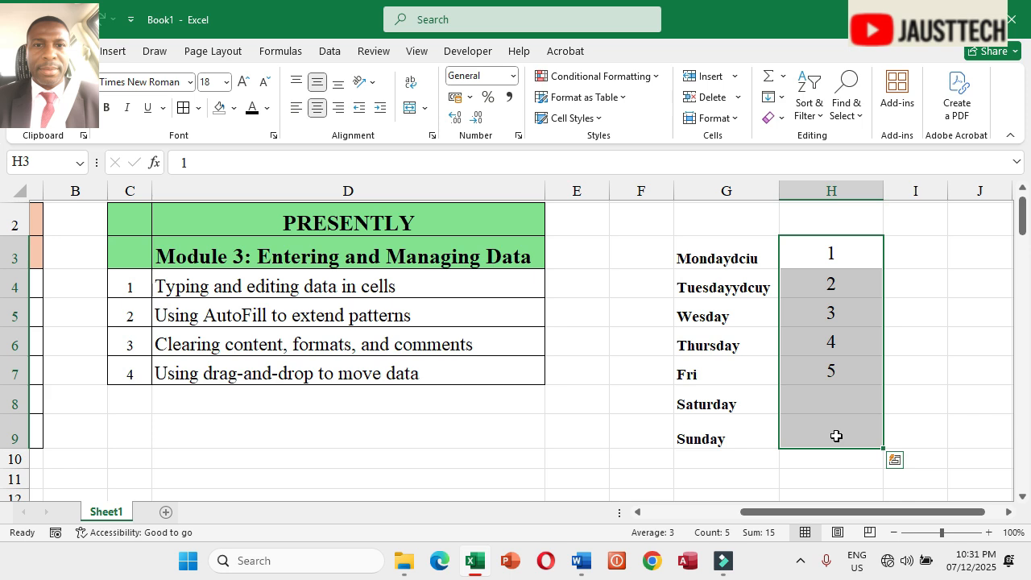
{"action": "left_click", "coordinate": [831, 255]}
{"action": "type", "text": "60"}
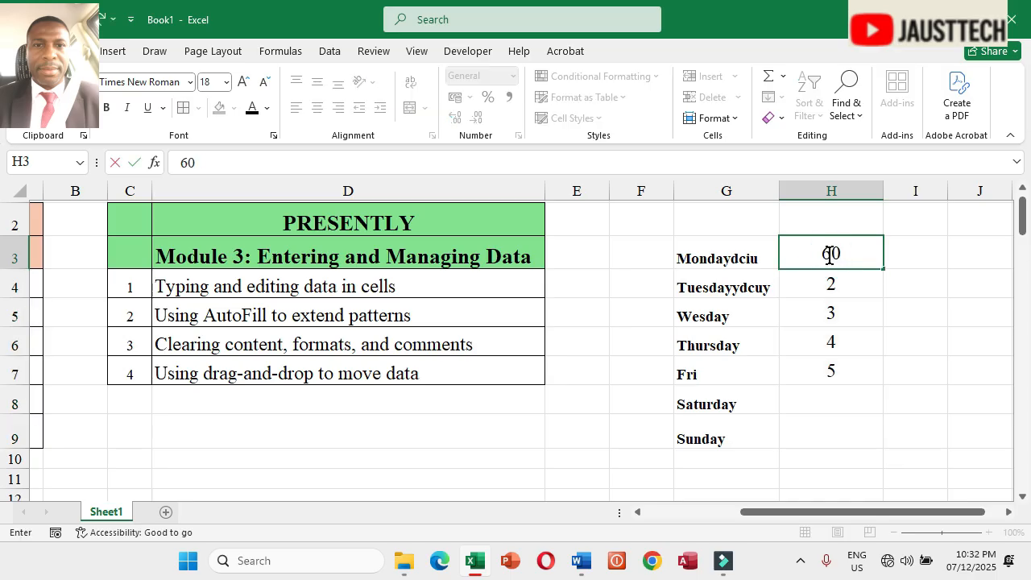
{"action": "type", "text": "0"}
{"action": "key", "text": "Return"}
{"action": "type", "text": "700"}
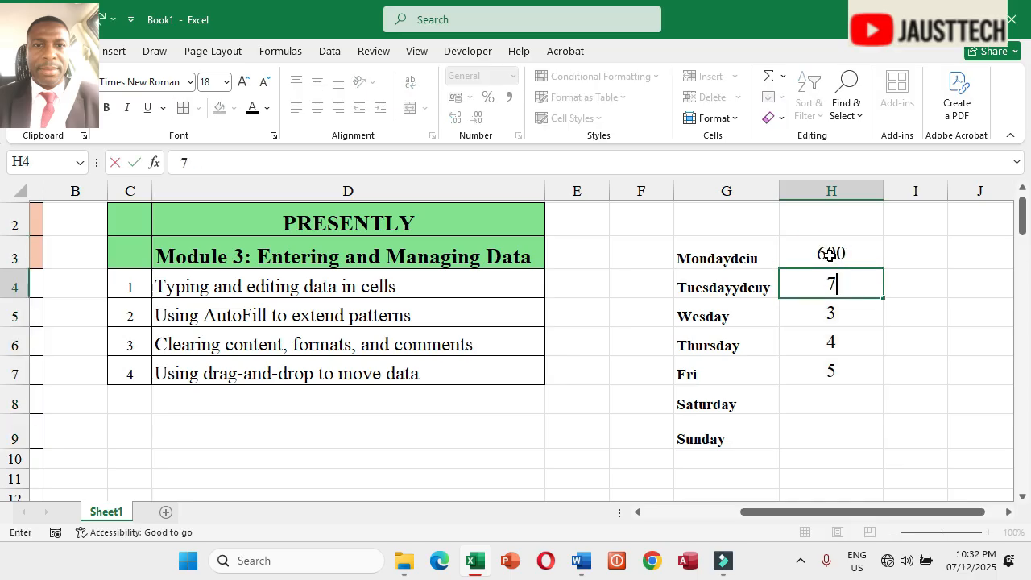
{"action": "key", "text": "Return"}
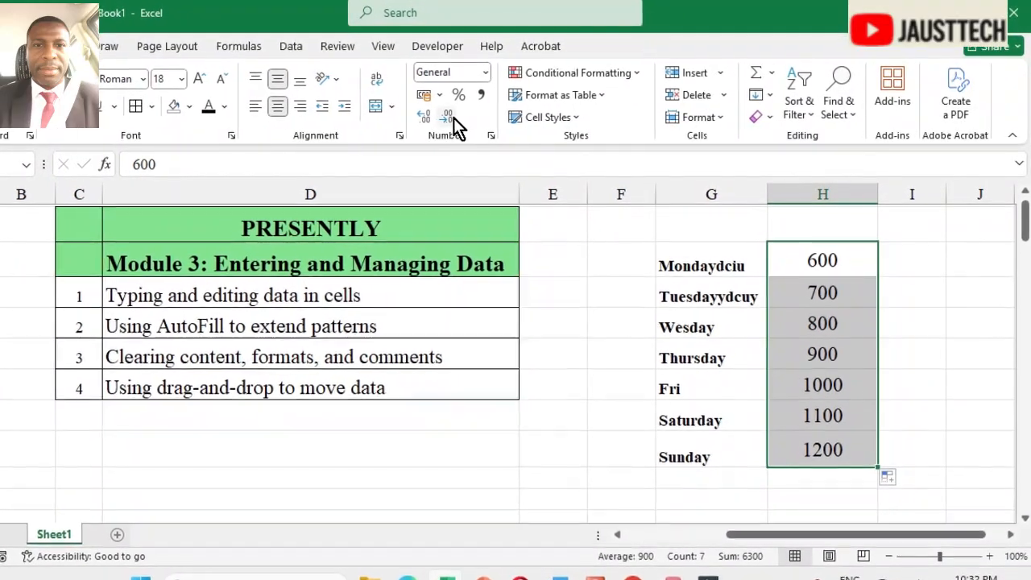
Step: Add two decimal places to the numbers in H3:H9, then remove them again
{"action": "left_click", "coordinate": [419, 117]}
{"action": "left_click", "coordinate": [406, 116]}
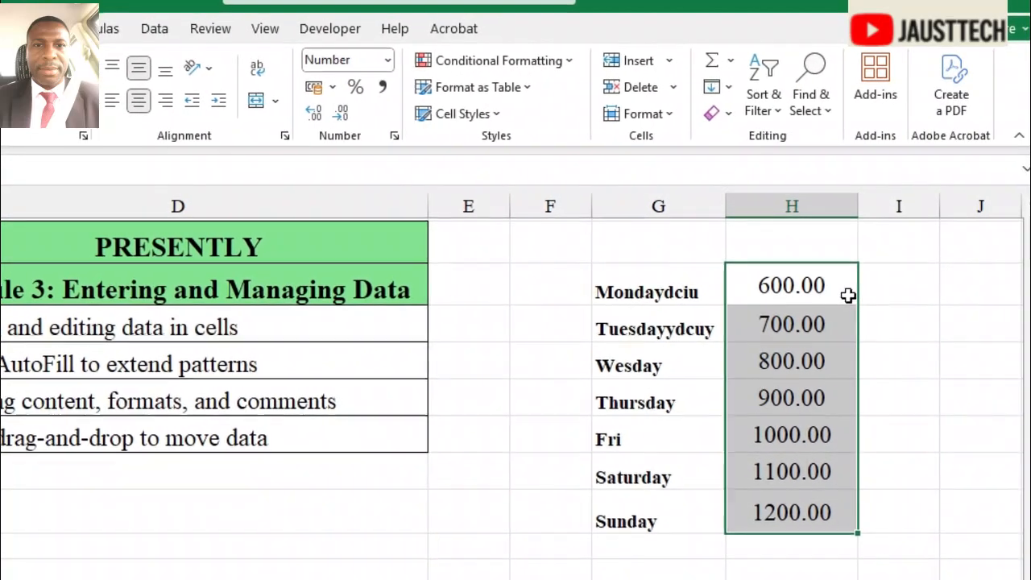
{"action": "left_click", "coordinate": [335, 113]}
{"action": "left_click", "coordinate": [319, 113]}
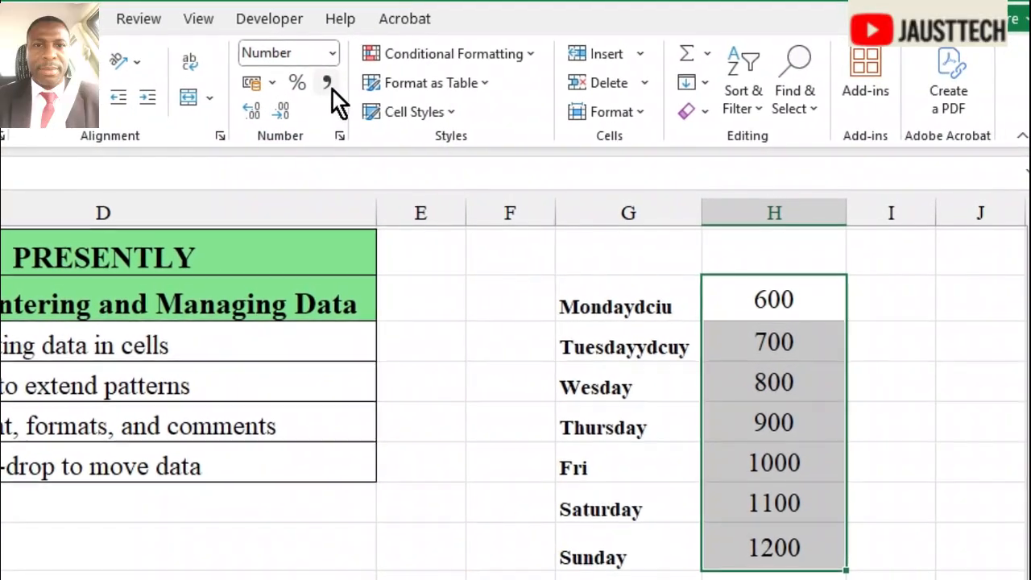
Step: Apply Comma Style to H3:H9, then reset the cells' number format to General
{"action": "left_click", "coordinate": [327, 81]}
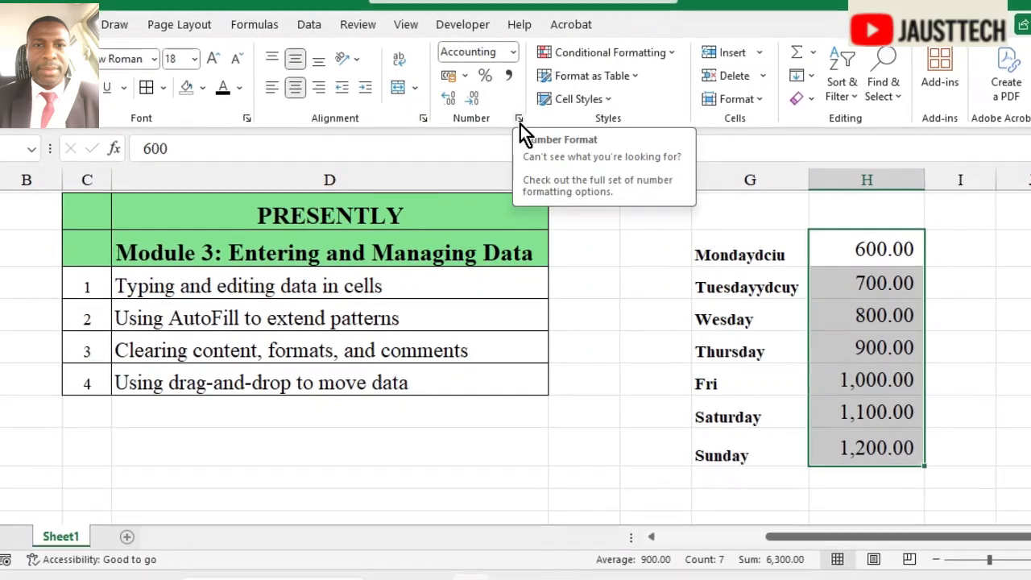
{"action": "left_click", "coordinate": [520, 124]}
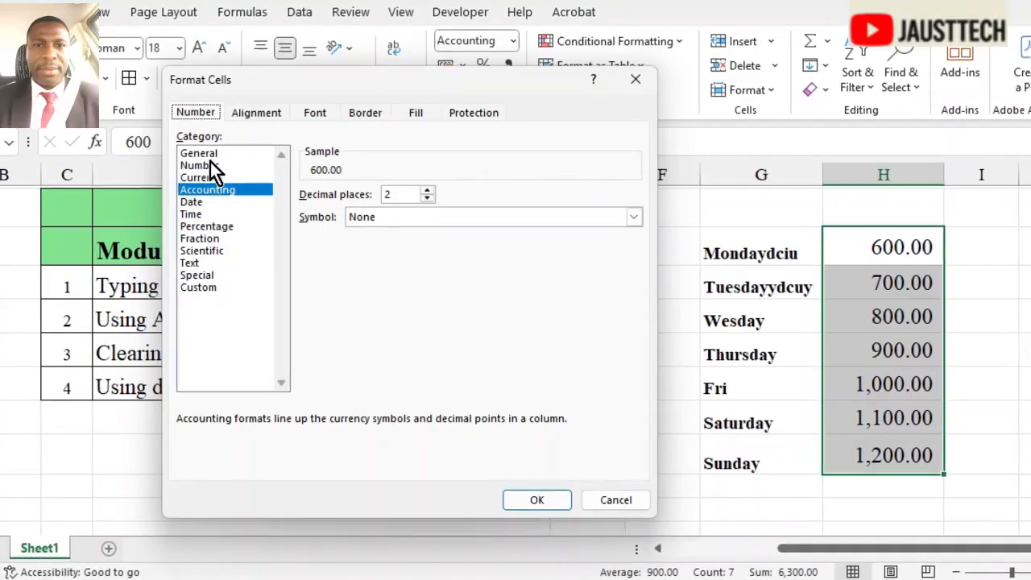
{"action": "left_click", "coordinate": [206, 112]}
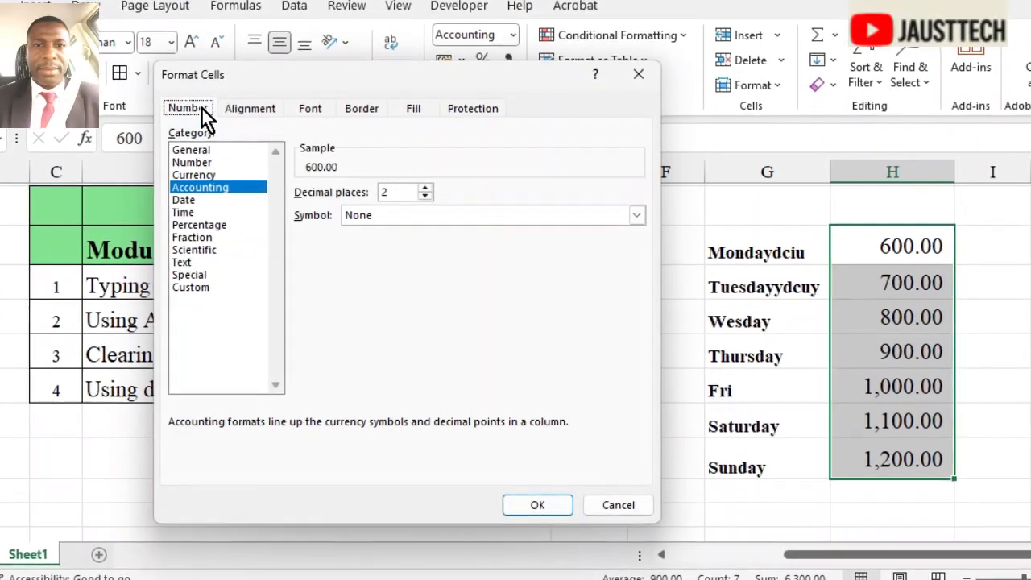
{"action": "left_click", "coordinate": [193, 150]}
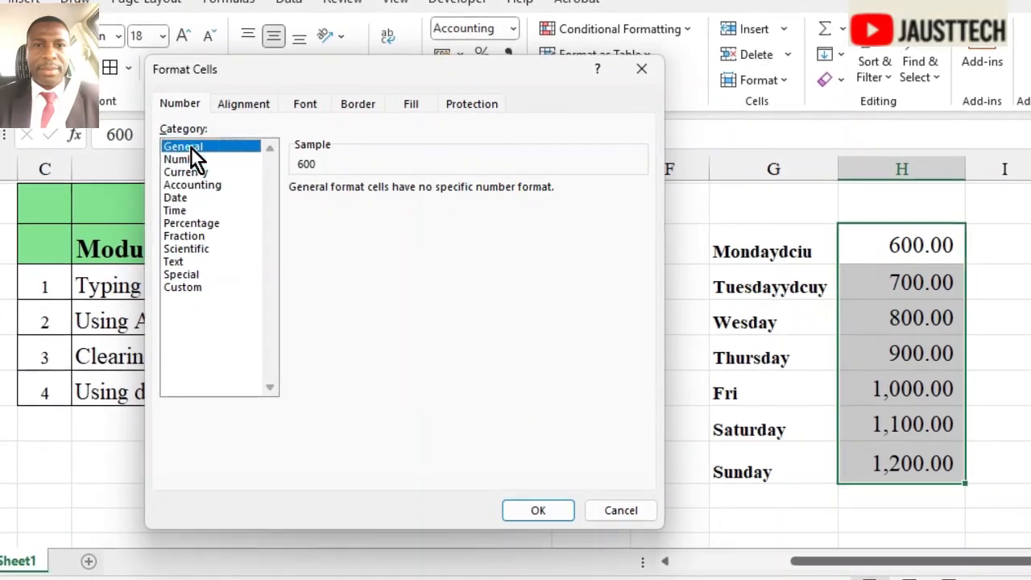
{"action": "left_click", "coordinate": [539, 511]}
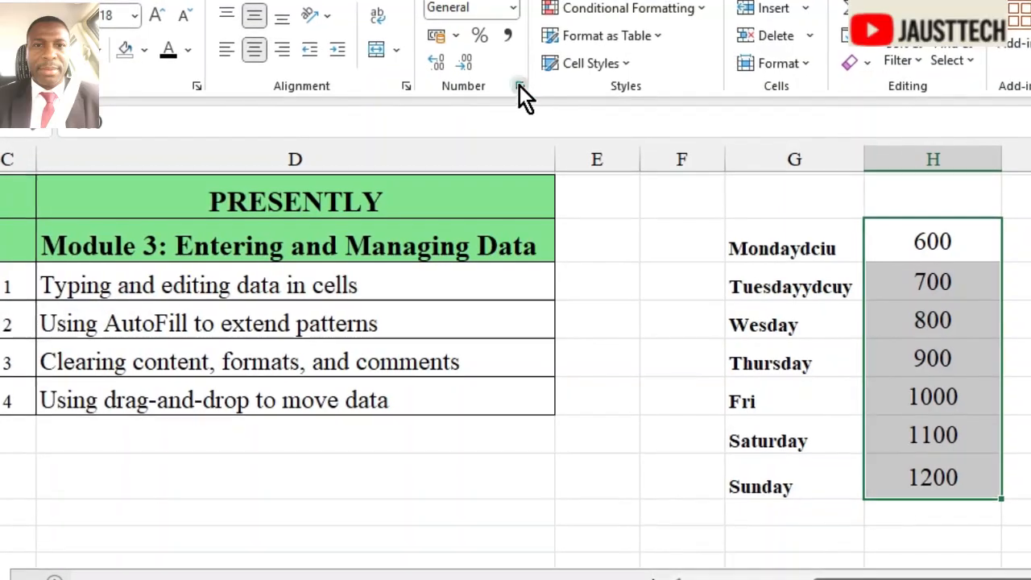
Step: Format H3:H9 as Number with 5 decimal places and the 1000 separator turned on
{"action": "left_click", "coordinate": [520, 90]}
{"action": "left_click", "coordinate": [164, 86]}
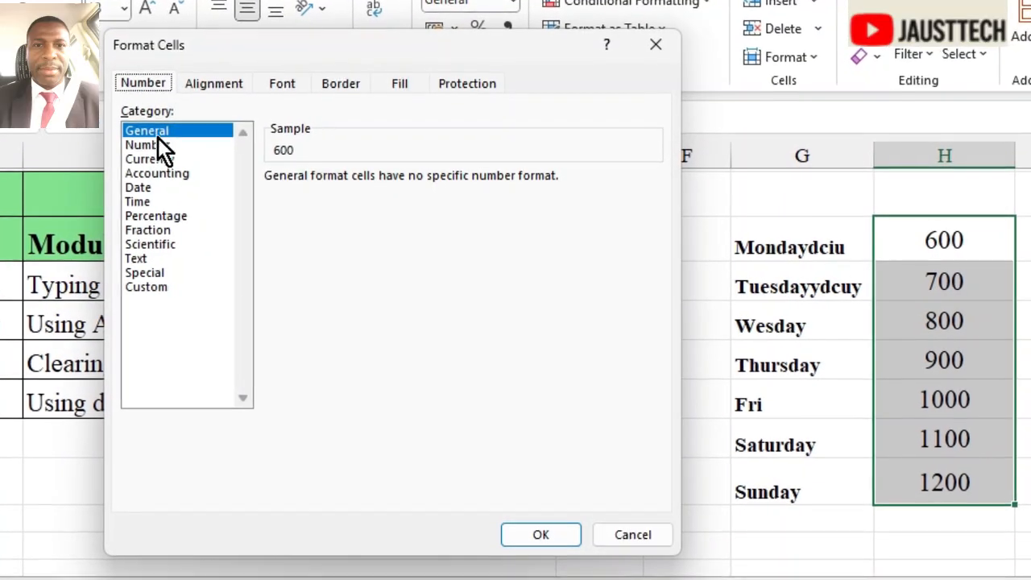
{"action": "left_click", "coordinate": [152, 145]}
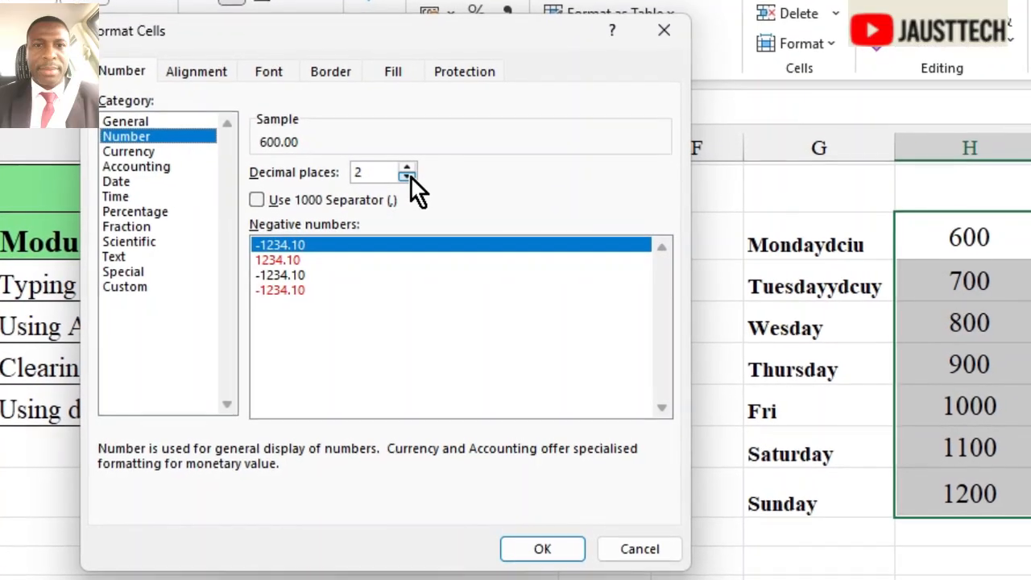
{"action": "left_click", "coordinate": [408, 165]}
{"action": "left_click", "coordinate": [407, 164]}
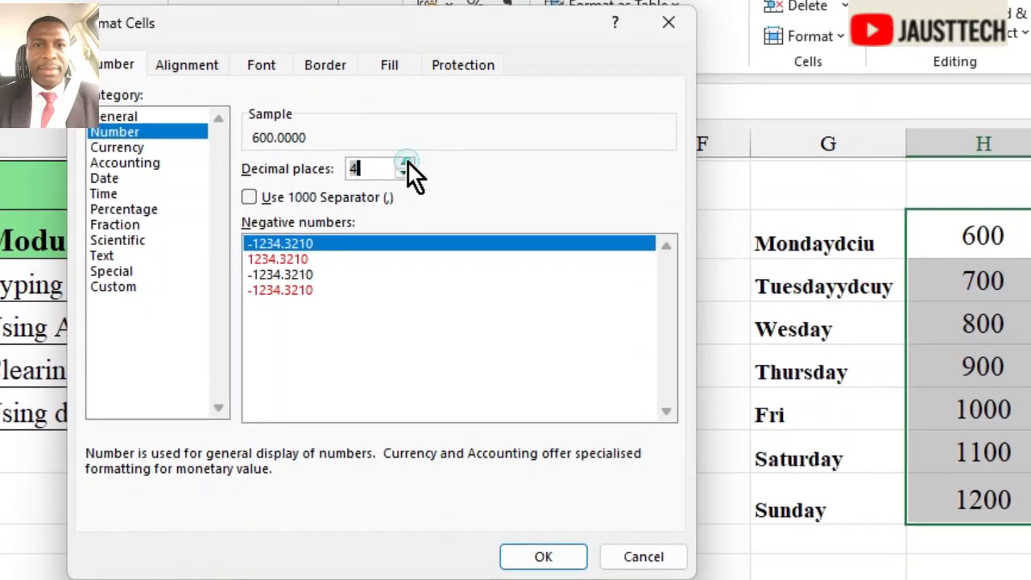
{"action": "left_click", "coordinate": [406, 161]}
{"action": "left_click", "coordinate": [406, 159]}
{"action": "left_click", "coordinate": [405, 159]}
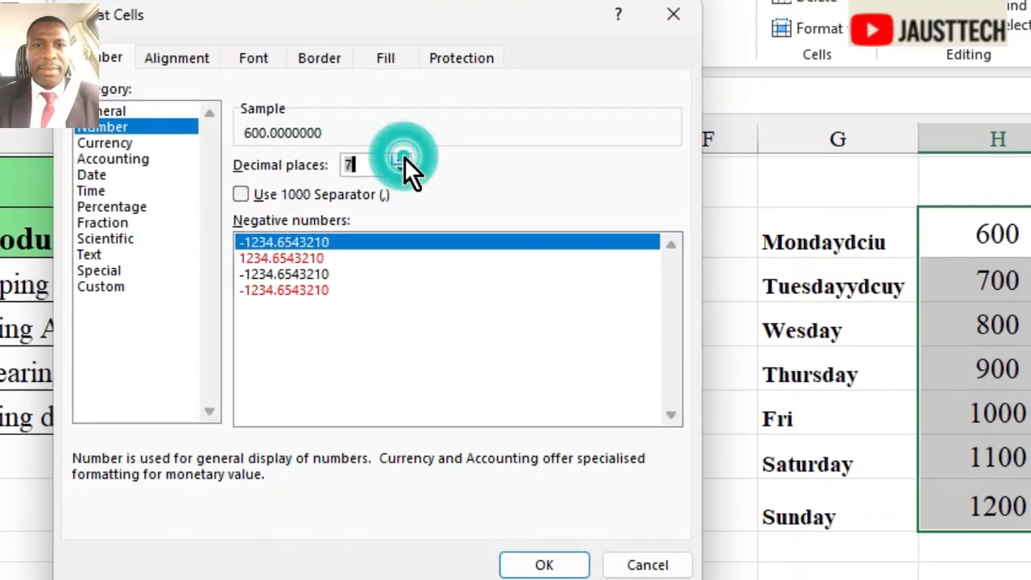
{"action": "left_click", "coordinate": [404, 159]}
{"action": "left_click", "coordinate": [400, 170]}
{"action": "left_click", "coordinate": [399, 170]}
{"action": "left_click", "coordinate": [398, 170]}
{"action": "left_click", "coordinate": [398, 168]}
{"action": "left_click", "coordinate": [395, 150]}
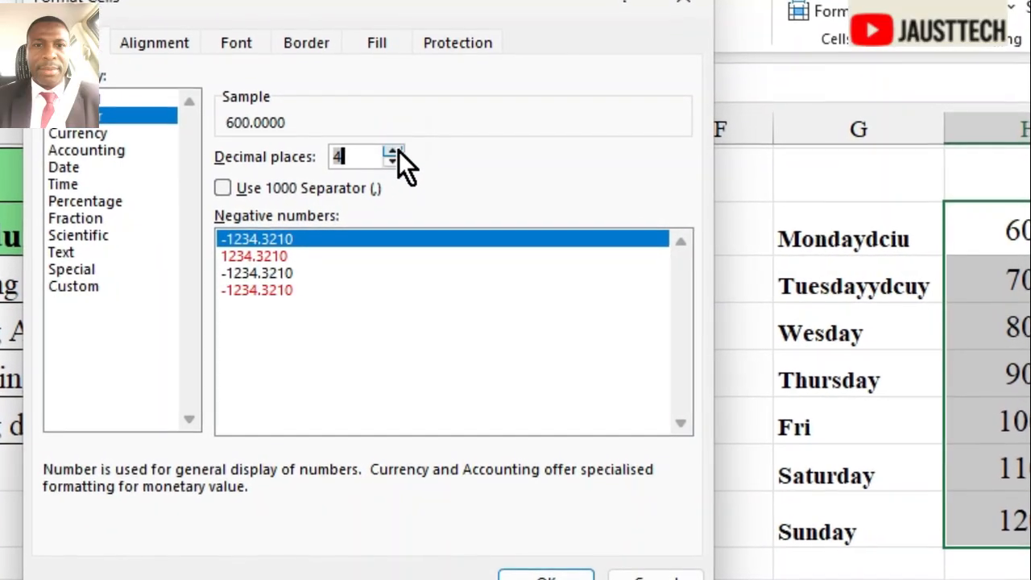
{"action": "left_click", "coordinate": [220, 188]}
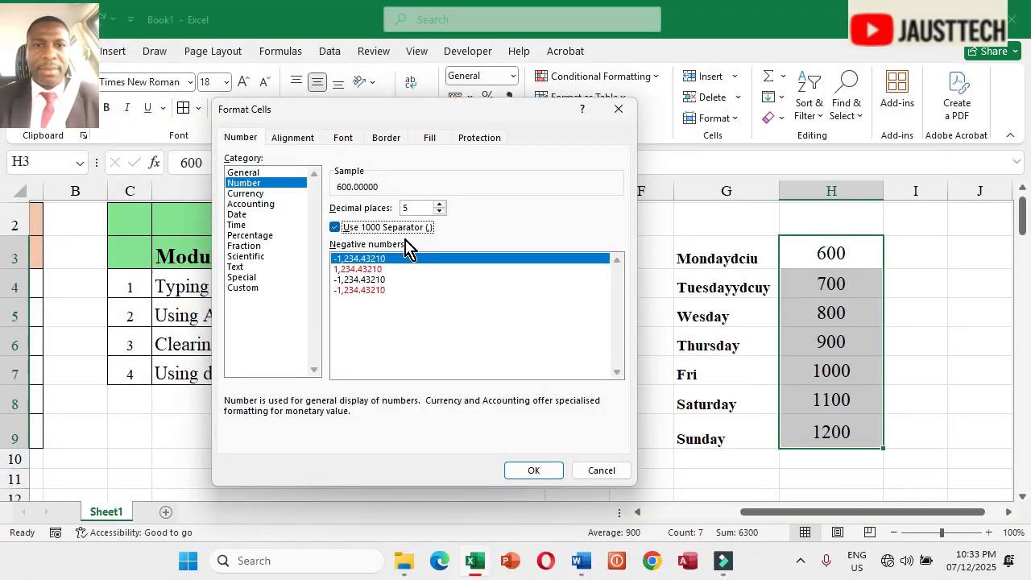
{"action": "left_click", "coordinate": [533, 472]}
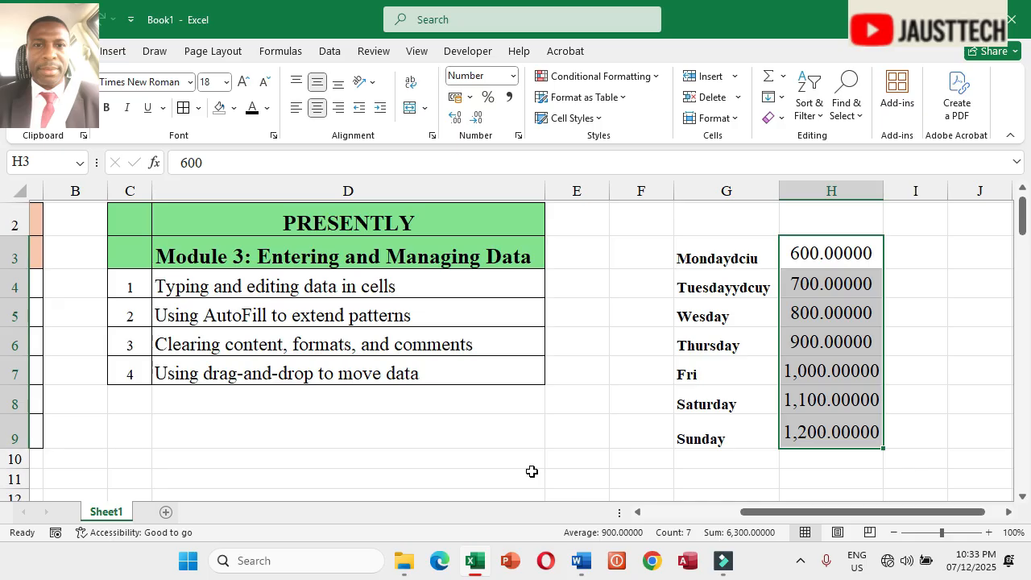
Step: Format H3:H9 as Currency with 2 decimal places and the ₦ Igbo symbol
{"action": "left_click", "coordinate": [518, 137]}
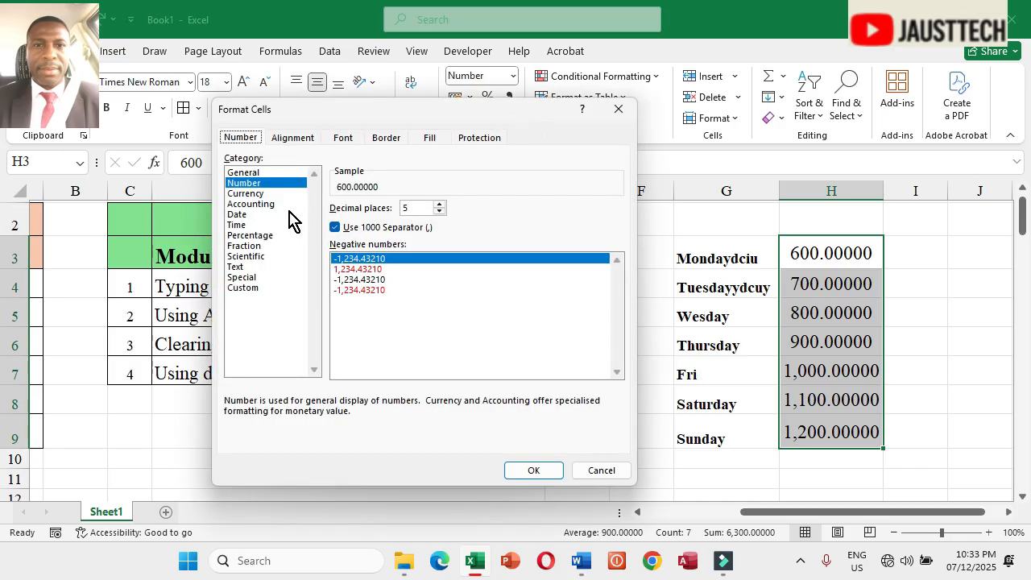
{"action": "left_click", "coordinate": [256, 194]}
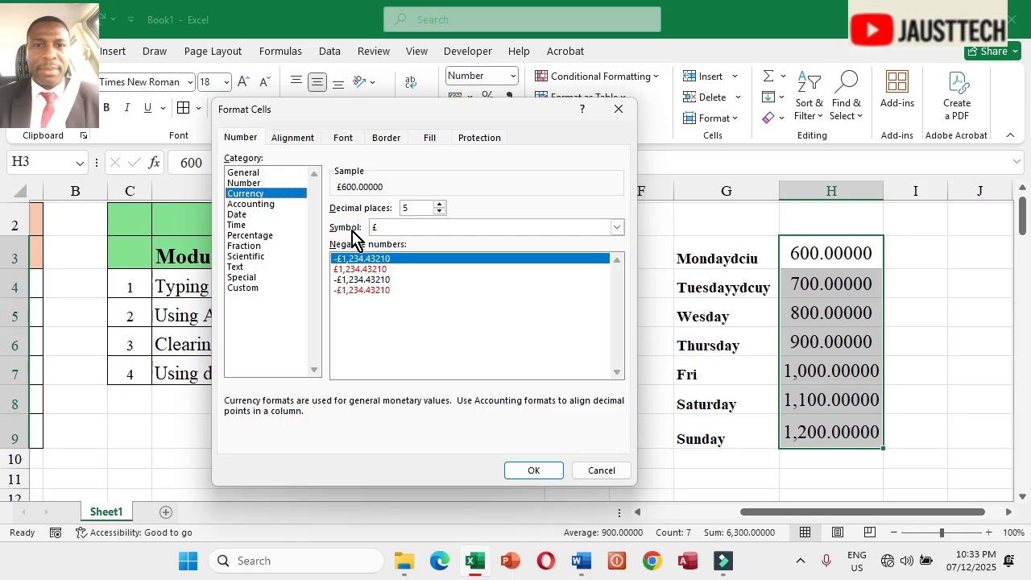
{"action": "left_click", "coordinate": [439, 212]}
{"action": "left_click", "coordinate": [439, 212]}
{"action": "left_click", "coordinate": [388, 232]}
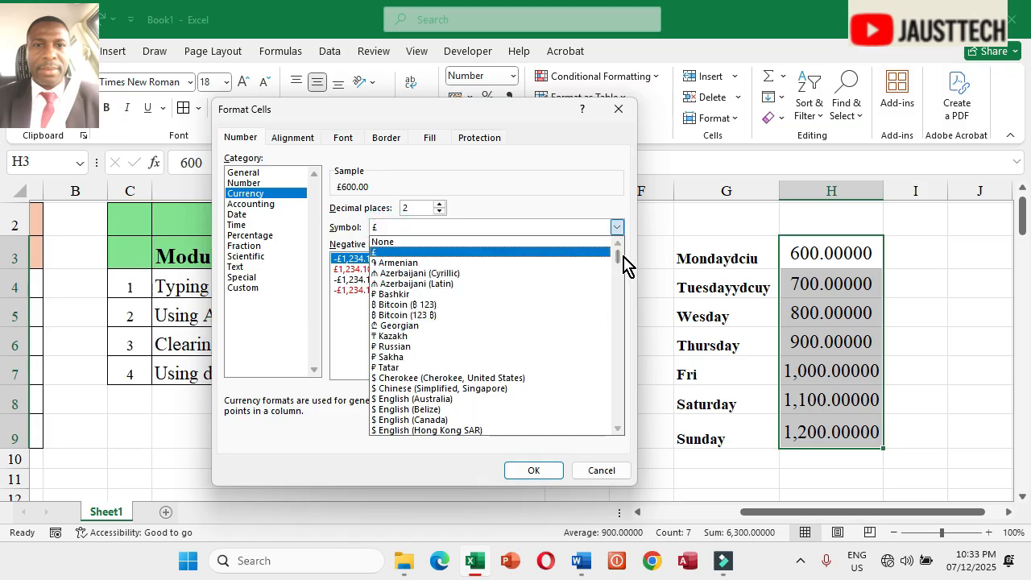
{"action": "left_click_drag", "start_coordinate": [617, 256], "coordinate": [618, 278]}
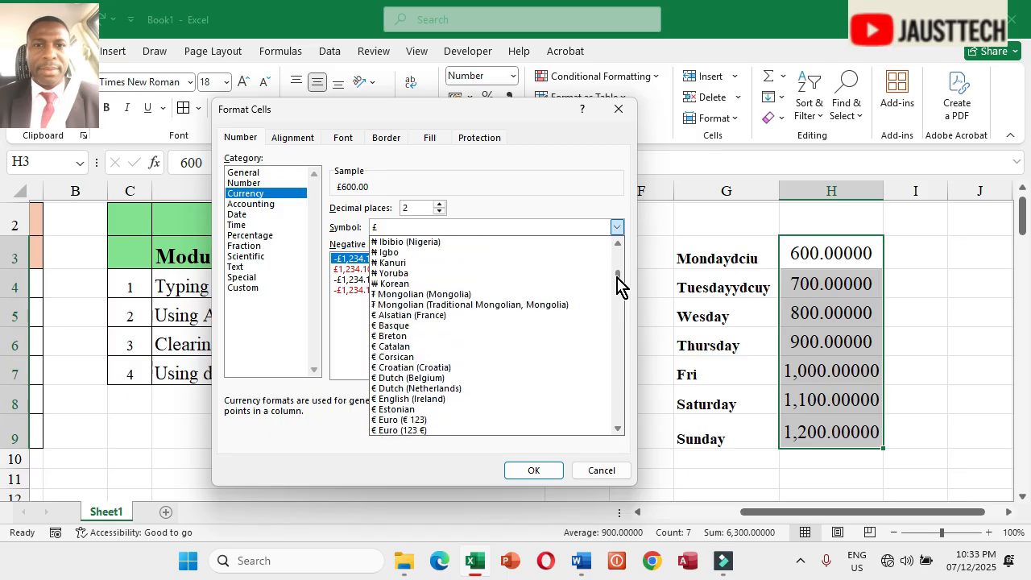
{"action": "left_click", "coordinate": [395, 256]}
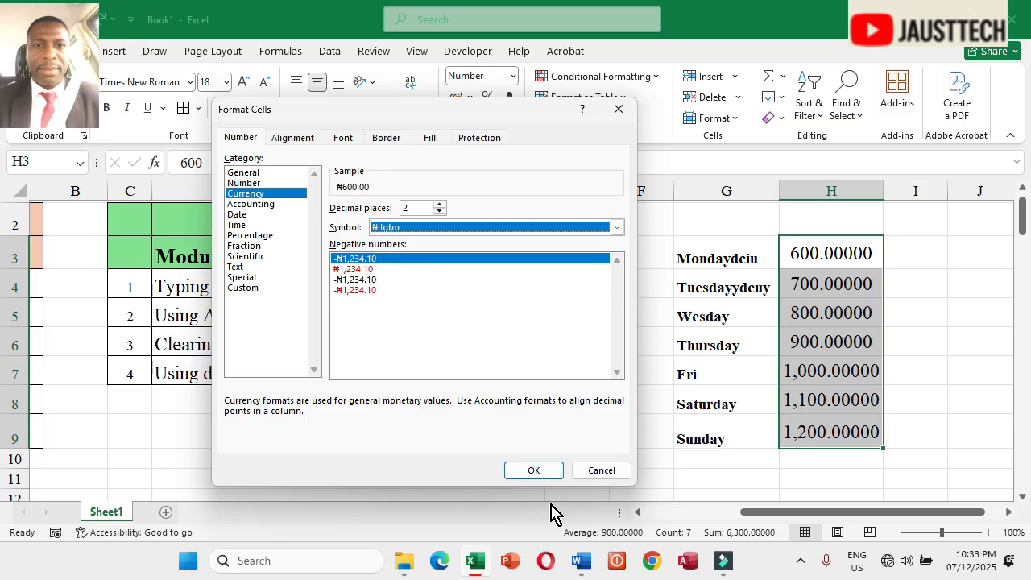
{"action": "left_click", "coordinate": [534, 471]}
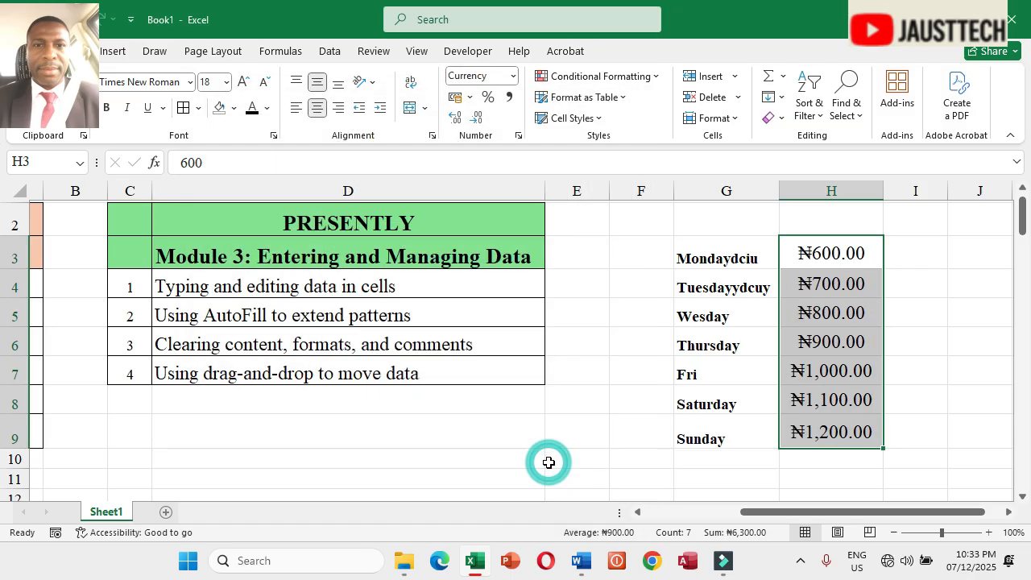
Step: Enter the heading DATE in cell I2
{"action": "left_click_drag", "start_coordinate": [811, 510], "coordinate": [868, 524]}
{"action": "left_click_drag", "start_coordinate": [874, 279], "coordinate": [875, 249]}
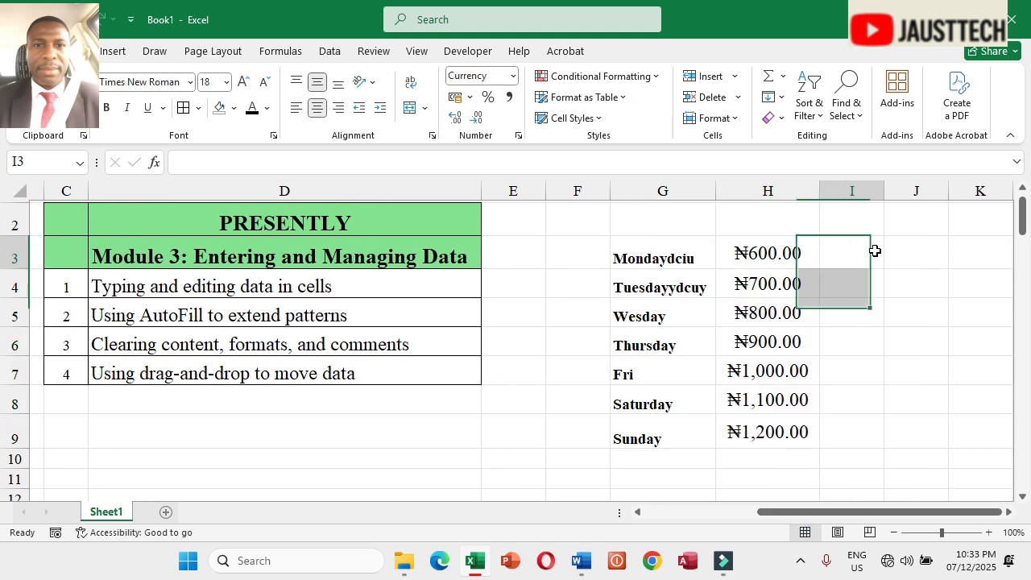
{"action": "left_click", "coordinate": [875, 249]}
{"action": "left_click", "coordinate": [863, 221]}
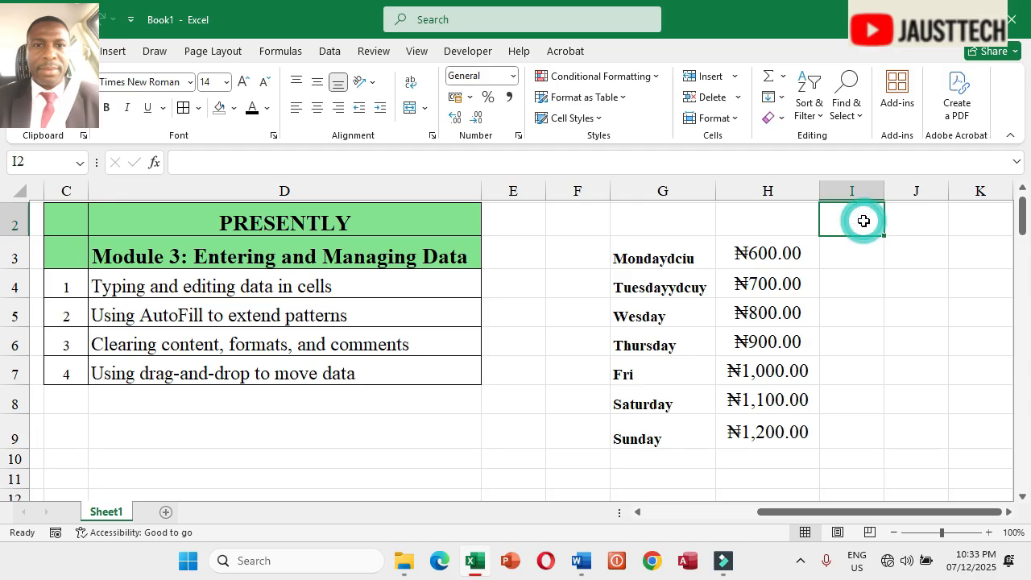
{"action": "type", "text": "TE"}
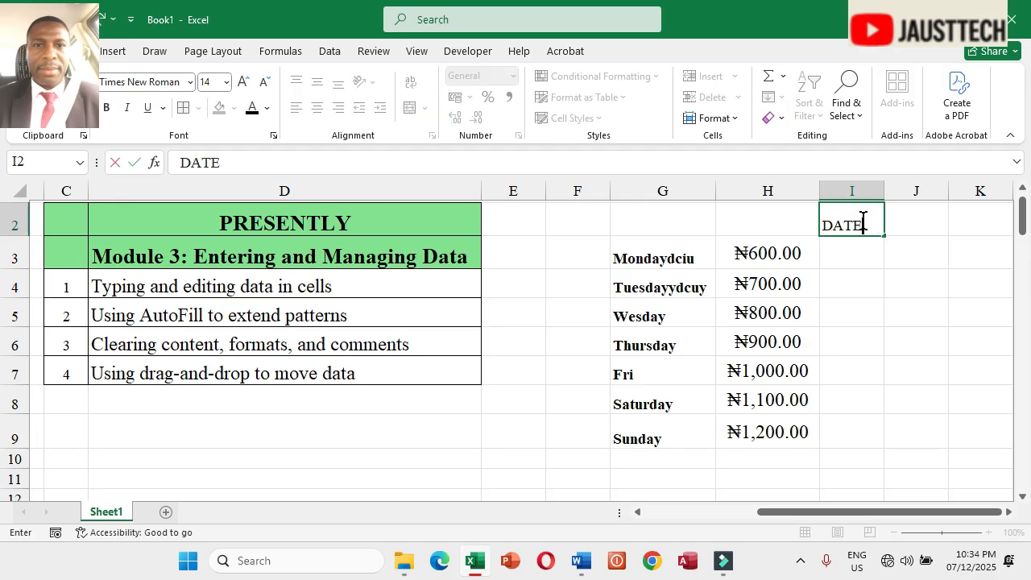
{"action": "key", "text": "Return"}
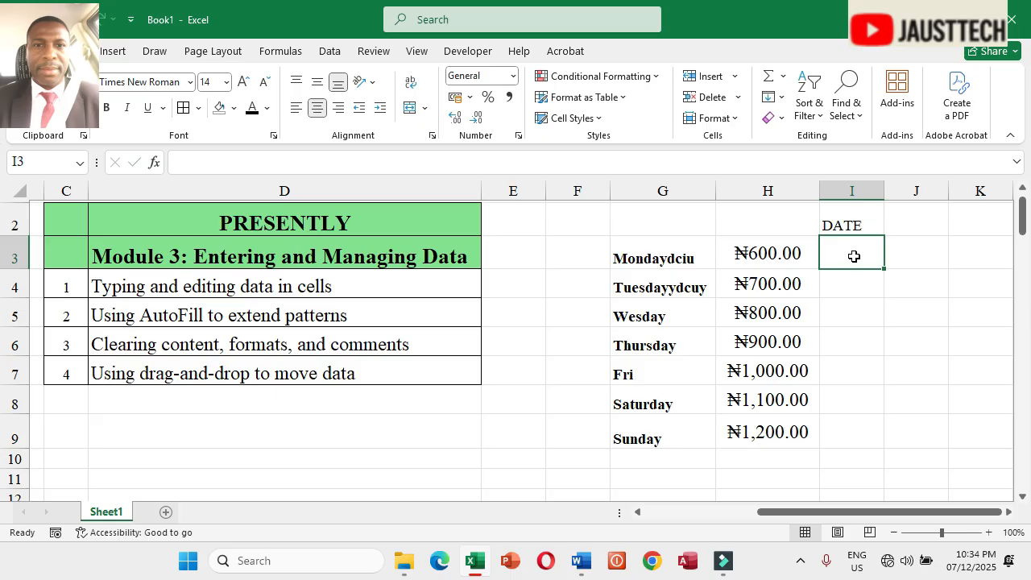
Step: Format cell I3 as a Date using the English (United Kingdom) locale and the 14/03/2012 type
{"action": "left_click", "coordinate": [520, 139]}
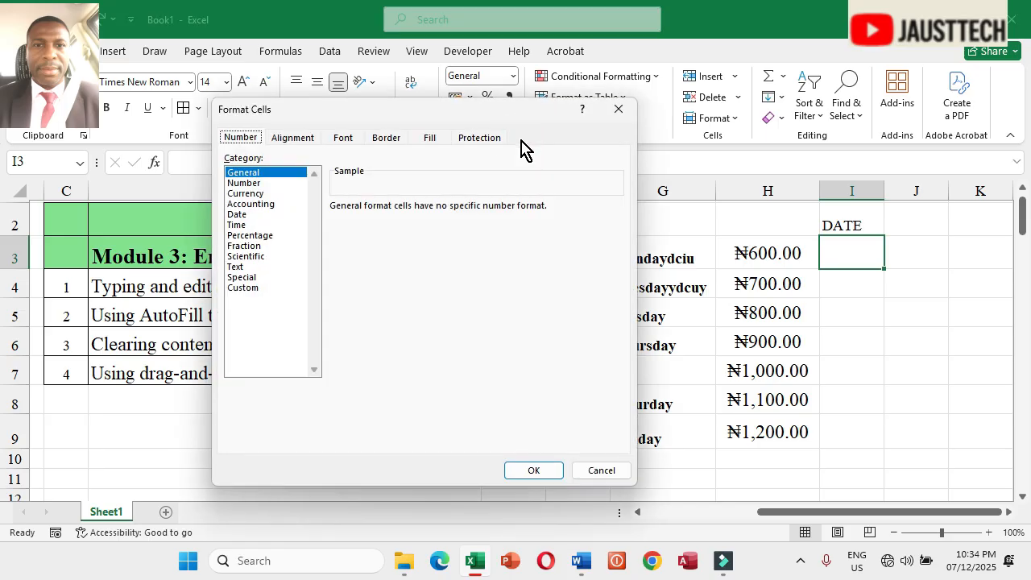
{"action": "left_click", "coordinate": [245, 214]}
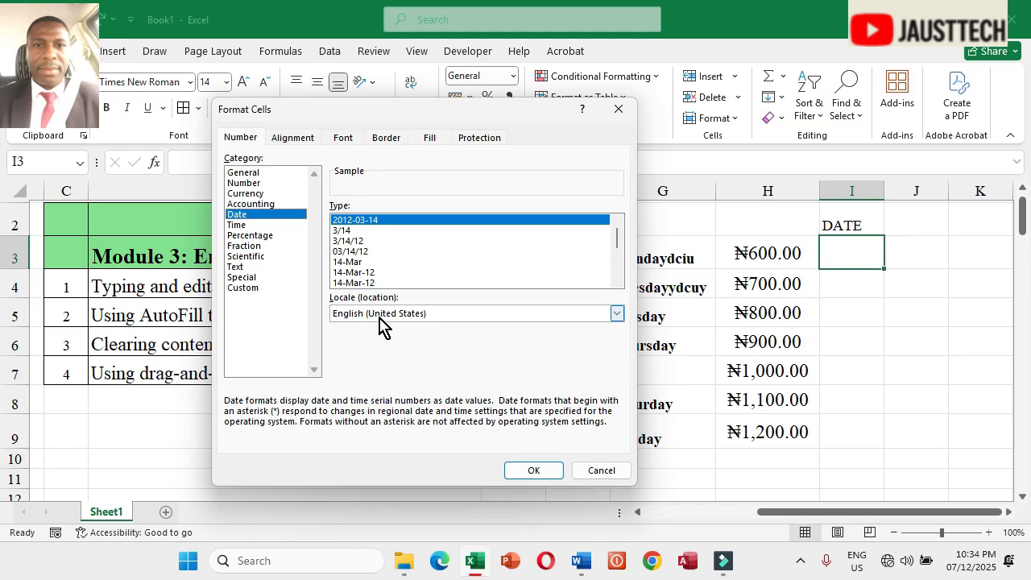
{"action": "left_click", "coordinate": [618, 317]}
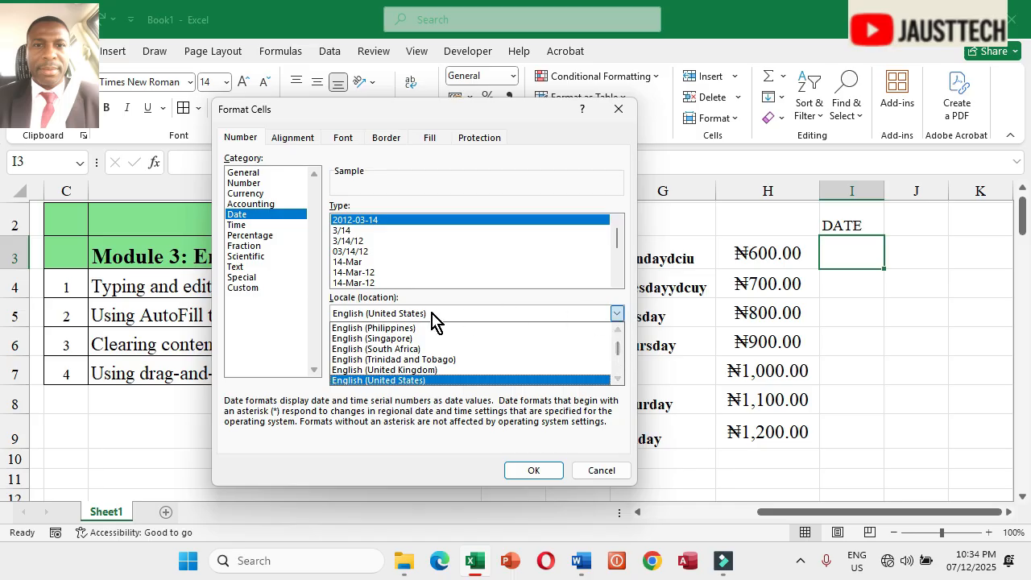
{"action": "left_click", "coordinate": [618, 379]}
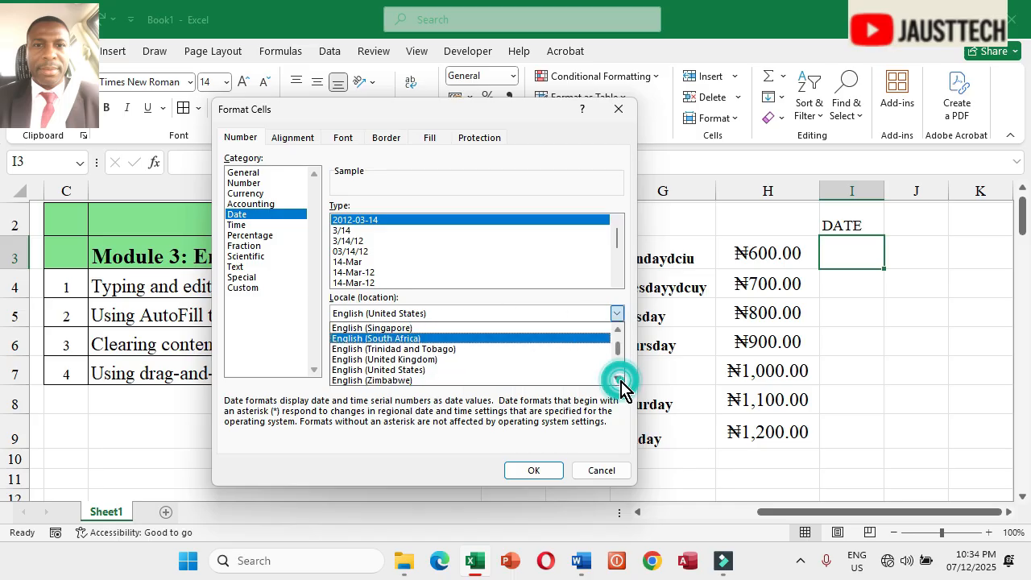
{"action": "left_click", "coordinate": [401, 364]}
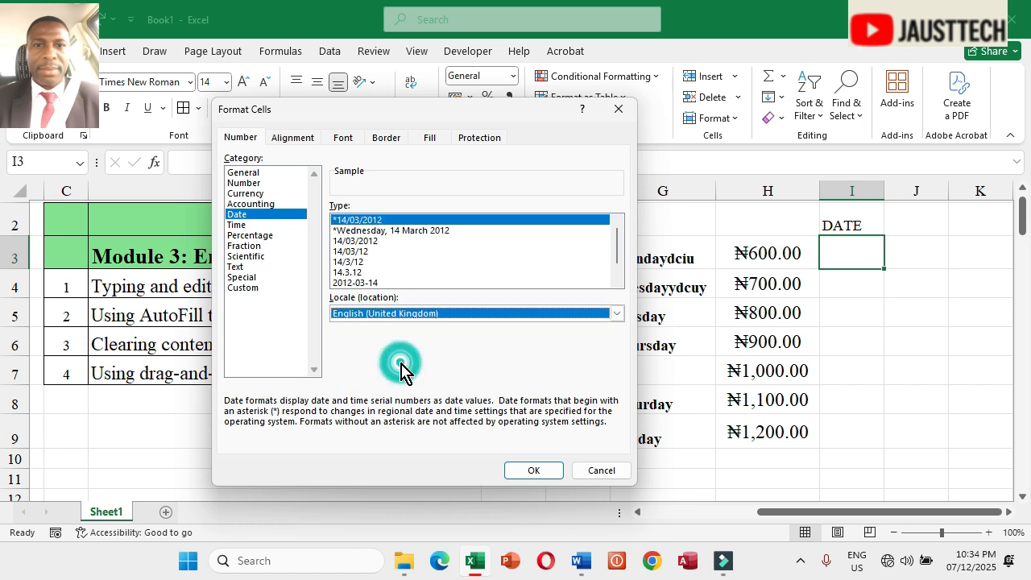
{"action": "left_click", "coordinate": [352, 253]}
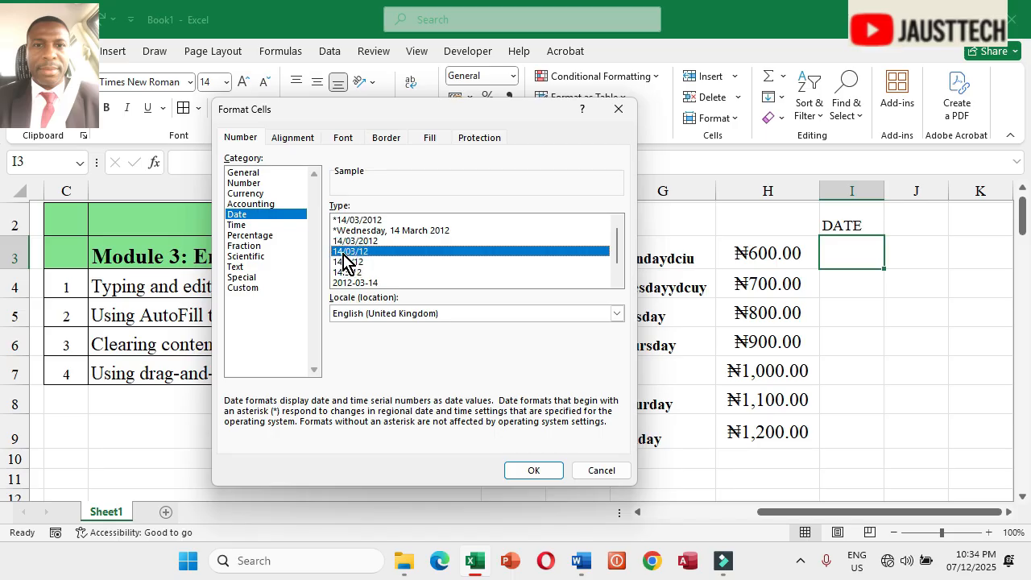
{"action": "left_click", "coordinate": [379, 229]}
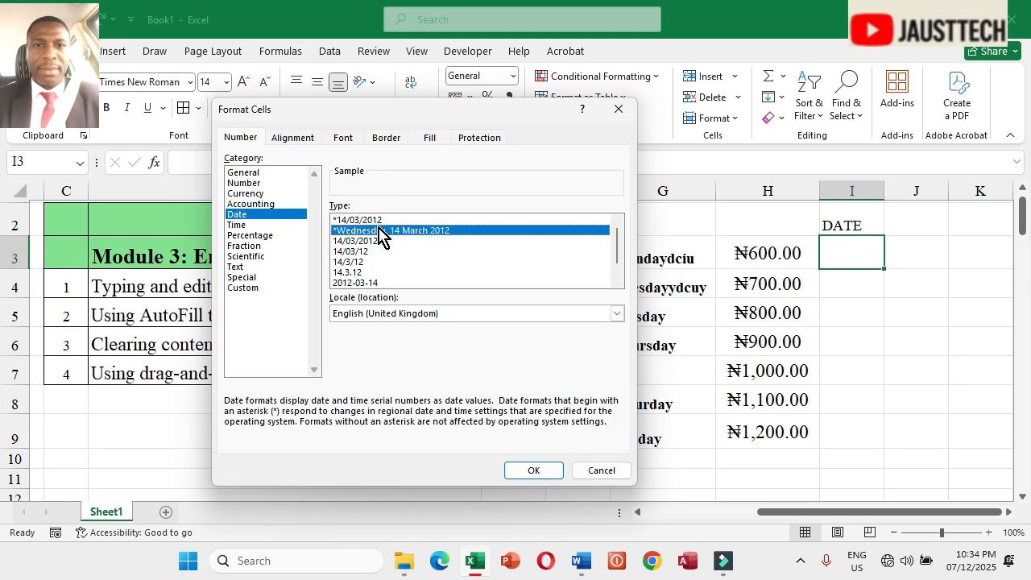
{"action": "left_click", "coordinate": [380, 220]}
{"action": "left_click", "coordinate": [384, 231]}
{"action": "left_click", "coordinate": [242, 225]}
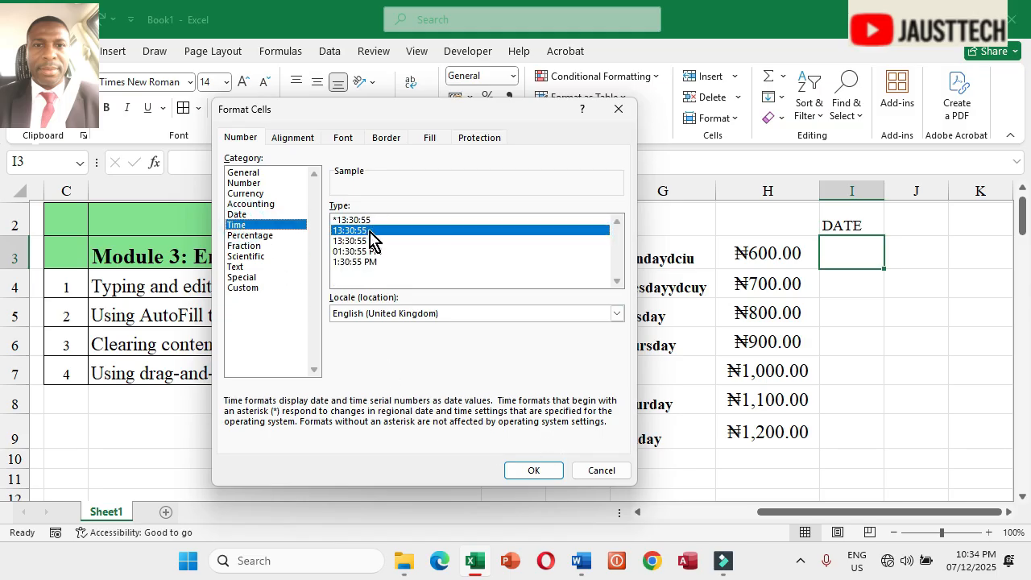
{"action": "left_click", "coordinate": [239, 215]}
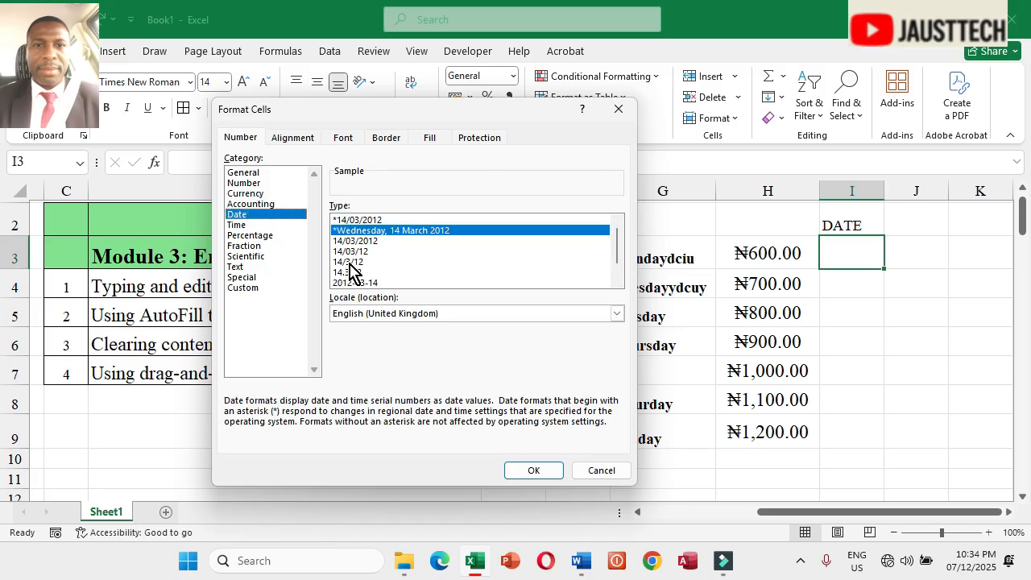
{"action": "left_click", "coordinate": [364, 241]}
{"action": "left_click", "coordinate": [524, 474]}
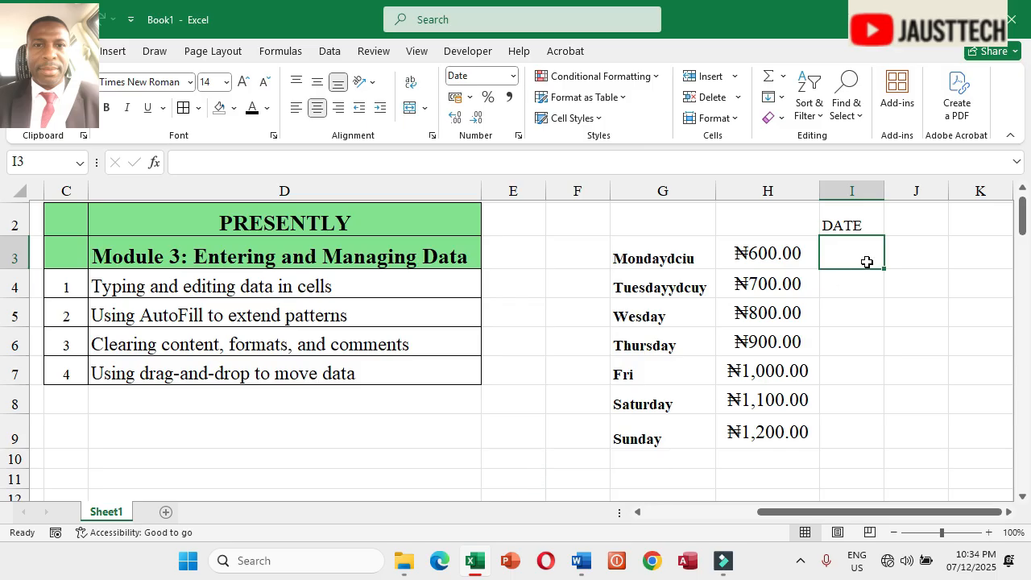
Step: Enter the date 07/12/2025 in I3 and AutoFill it down to I9
{"action": "type", "text": "07"}
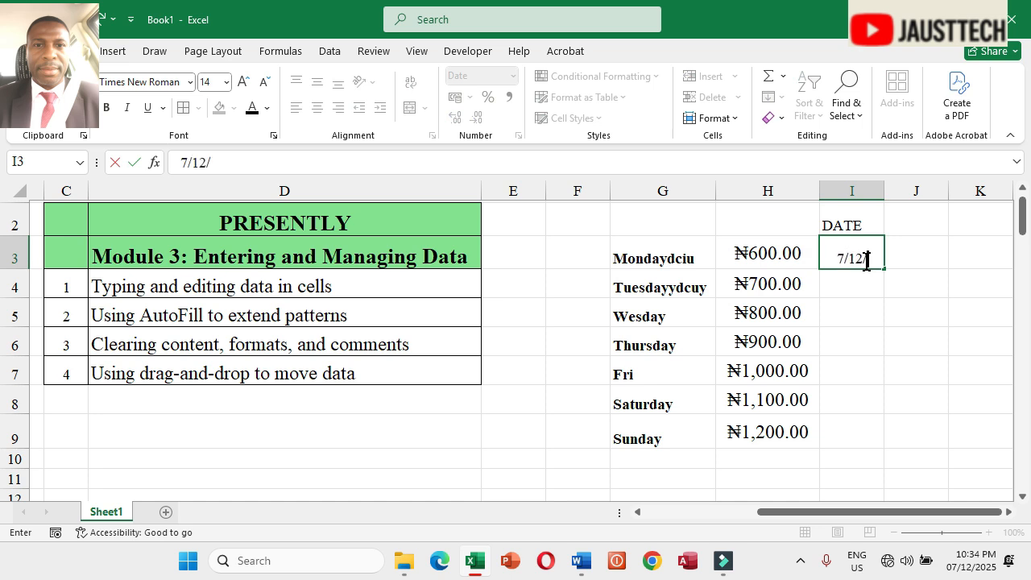
{"action": "type", "text": "/12/2025"}
{"action": "key", "text": "Return"}
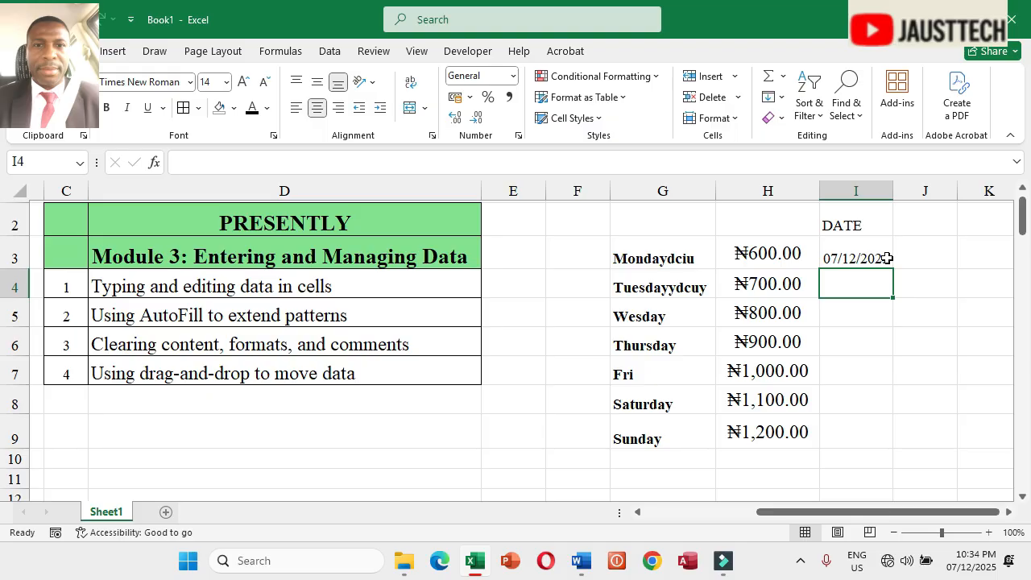
{"action": "left_click", "coordinate": [886, 259]}
{"action": "left_click_drag", "start_coordinate": [893, 270], "coordinate": [896, 441]}
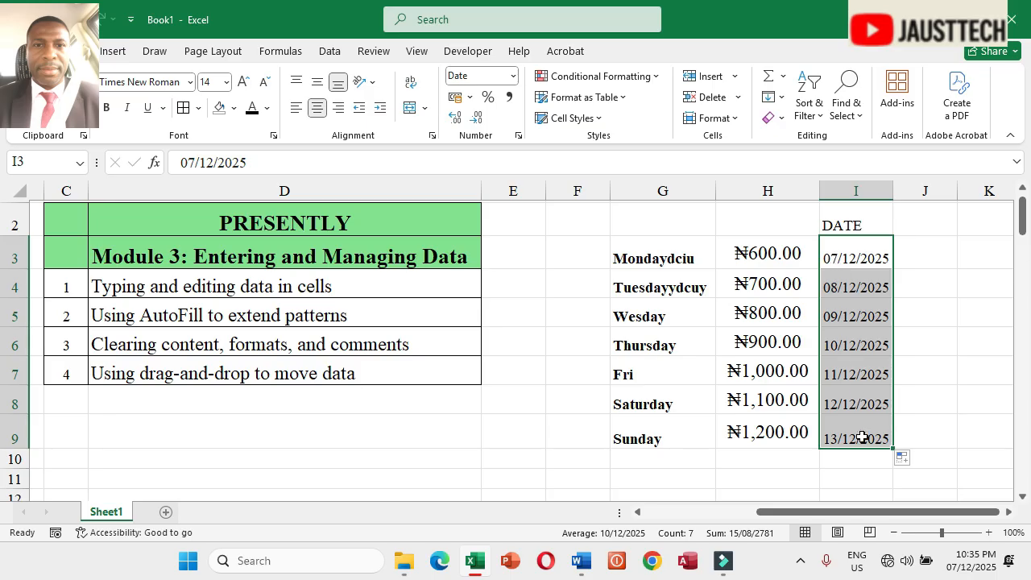
Step: Format the dates in I3:I9 with the 14 March 2012 date type
{"action": "left_click_drag", "start_coordinate": [863, 243], "coordinate": [867, 424]}
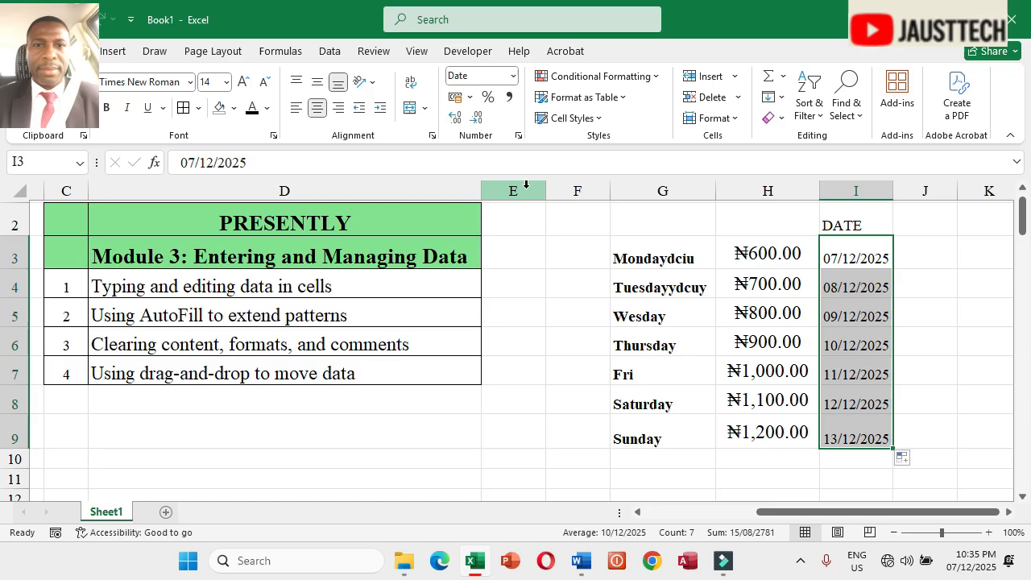
{"action": "left_click", "coordinate": [520, 136]}
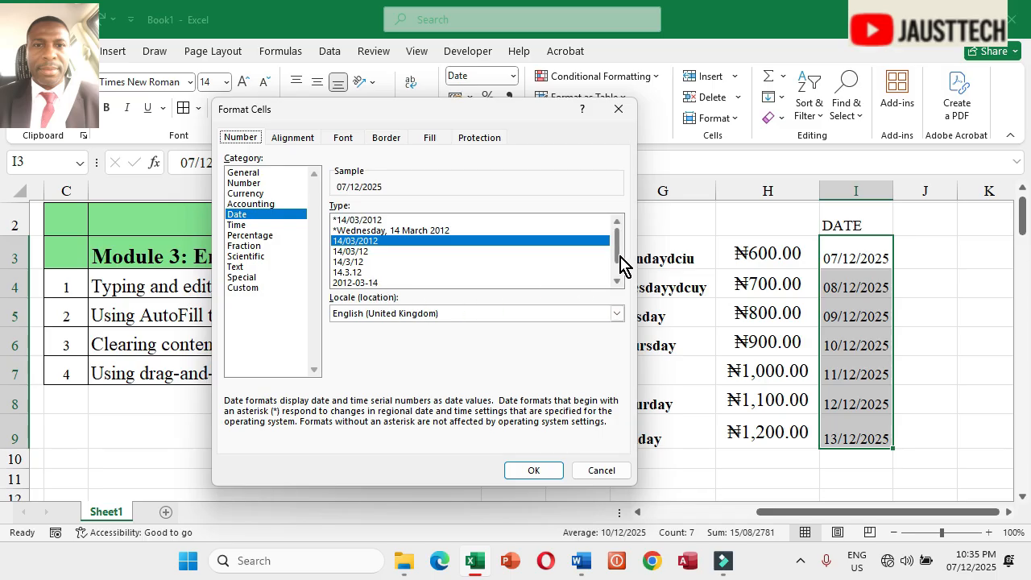
{"action": "left_click_drag", "start_coordinate": [616, 260], "coordinate": [618, 283]}
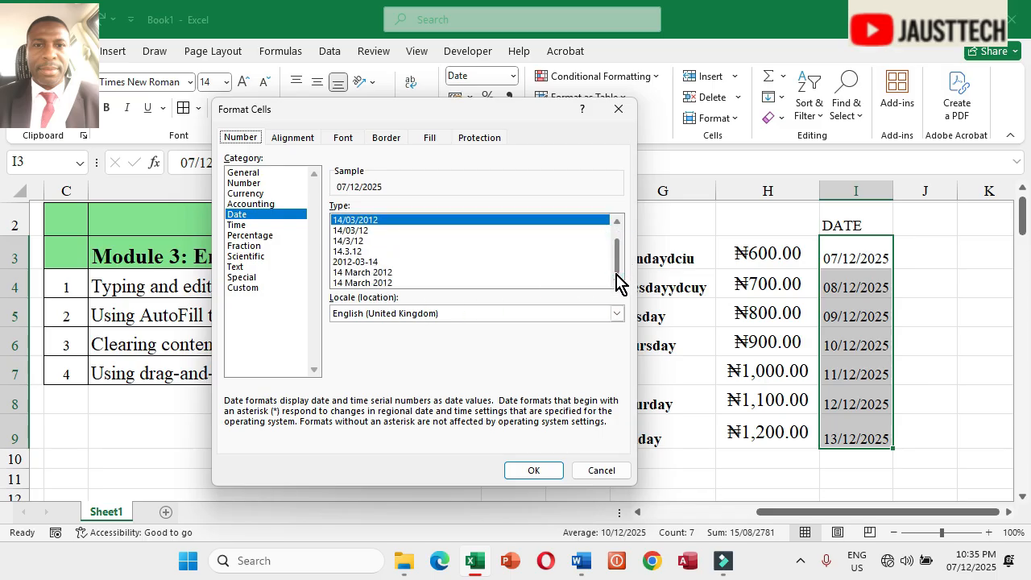
{"action": "left_click", "coordinate": [387, 272]}
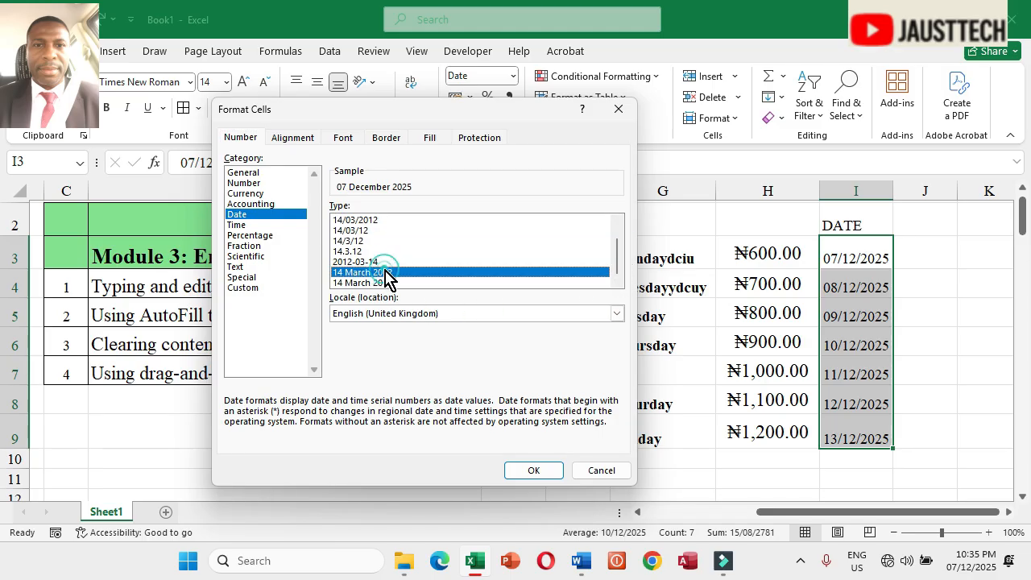
{"action": "left_click", "coordinate": [531, 471]}
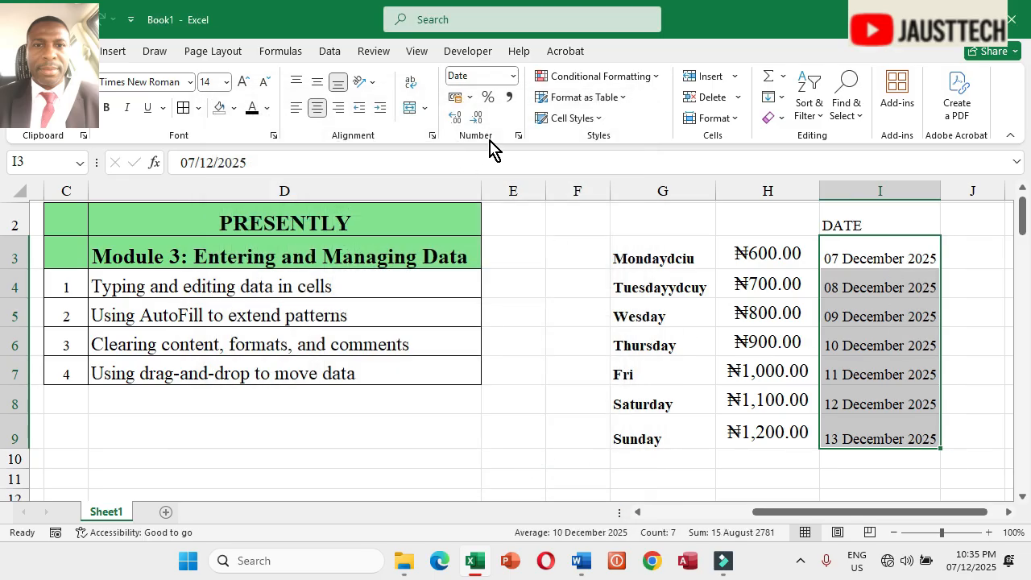
Step: Reformat I3:I9 as Date with the English (United States) locale and the 3/14/12 type
{"action": "left_click", "coordinate": [518, 135]}
{"action": "left_click", "coordinate": [399, 313]}
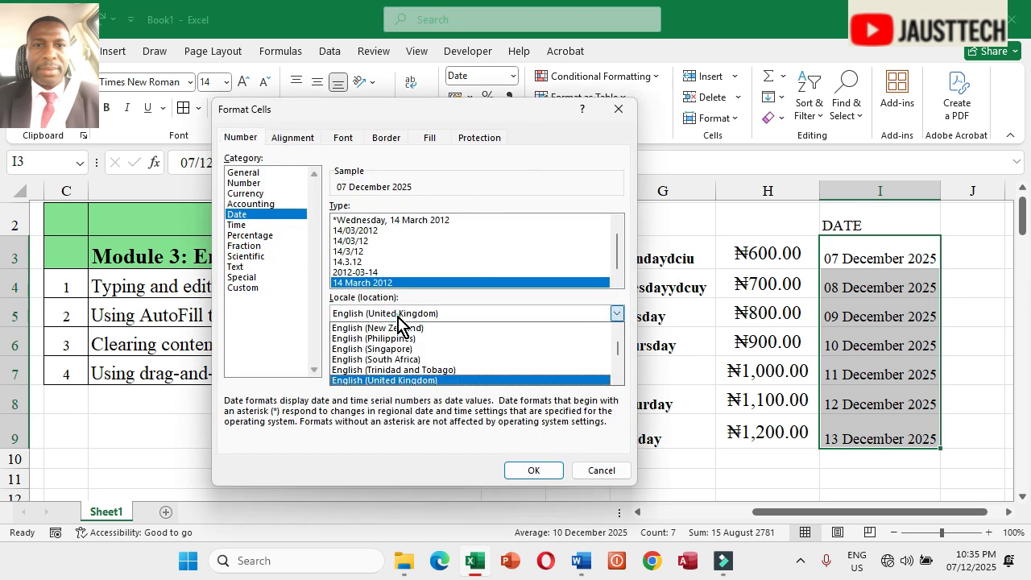
{"action": "left_click", "coordinate": [618, 330]}
{"action": "left_click", "coordinate": [619, 378]}
{"action": "left_click", "coordinate": [618, 379]}
{"action": "left_click", "coordinate": [618, 378]}
{"action": "left_click", "coordinate": [618, 379]}
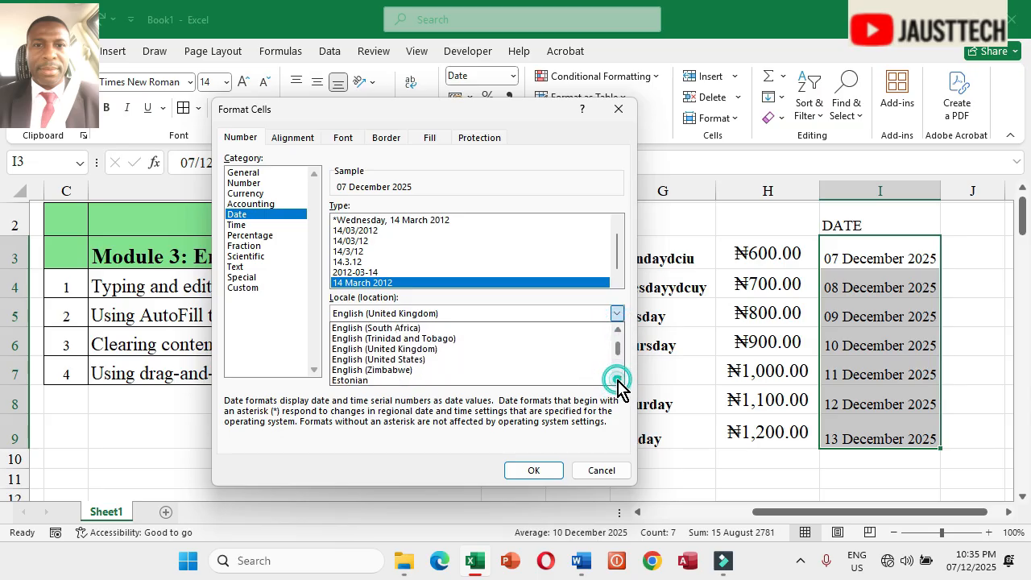
{"action": "left_click", "coordinate": [391, 359]}
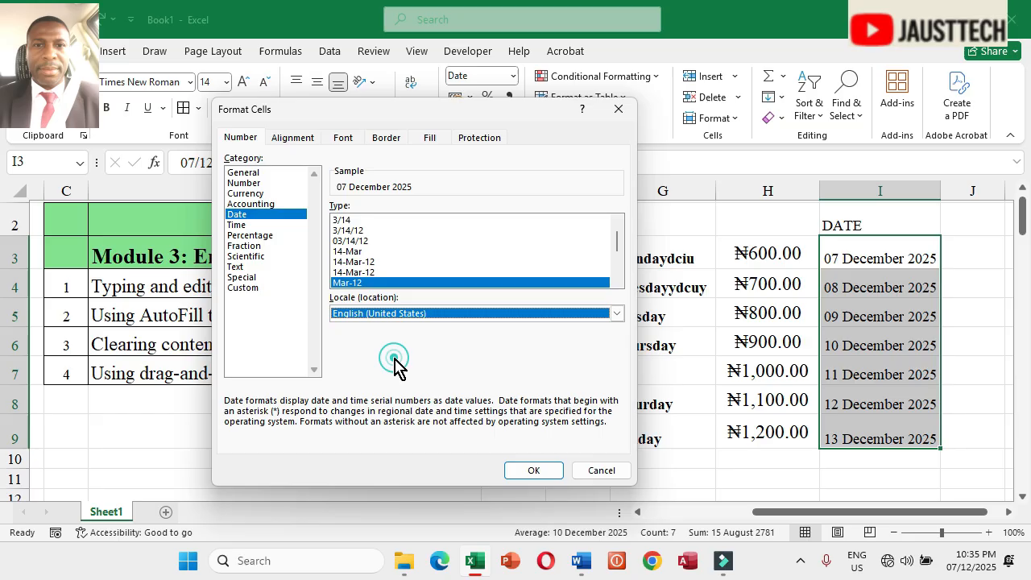
{"action": "left_click", "coordinate": [349, 231]}
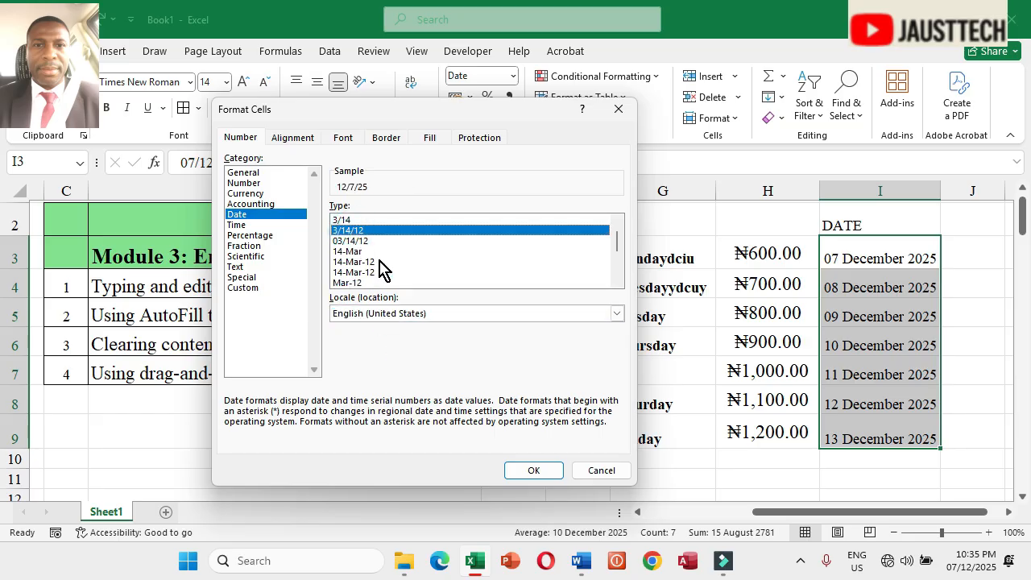
{"action": "left_click", "coordinate": [545, 471]}
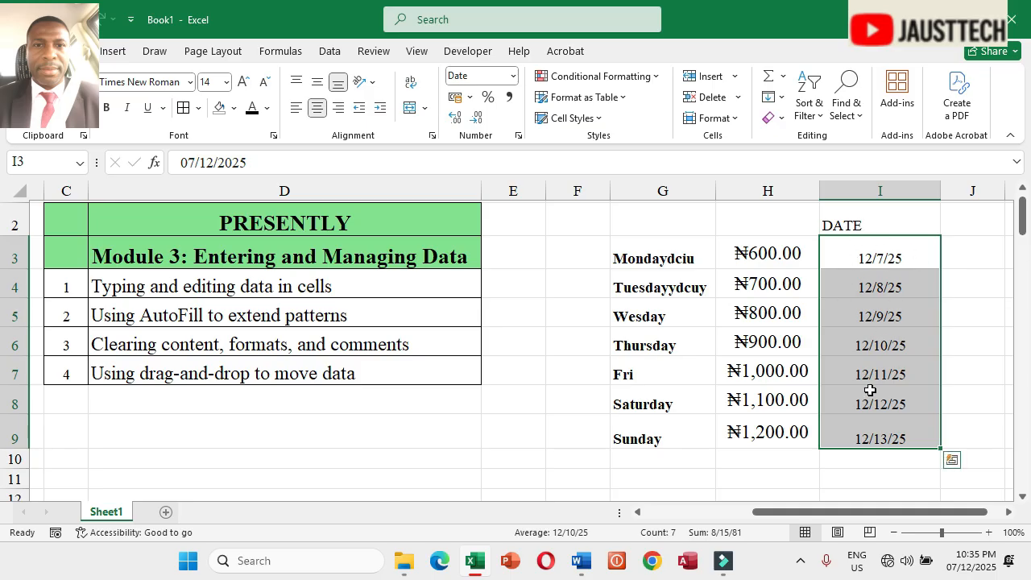
Step: Select G3:I9, remove the bold, and apply italic with a double underline
{"action": "left_click_drag", "start_coordinate": [826, 523], "coordinate": [756, 493]}
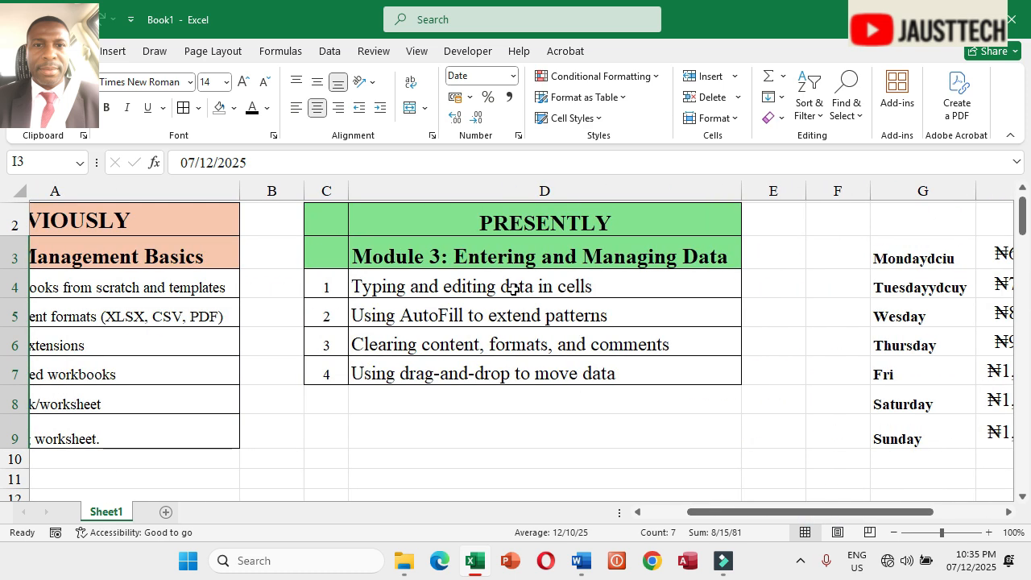
{"action": "left_click", "coordinate": [452, 285]}
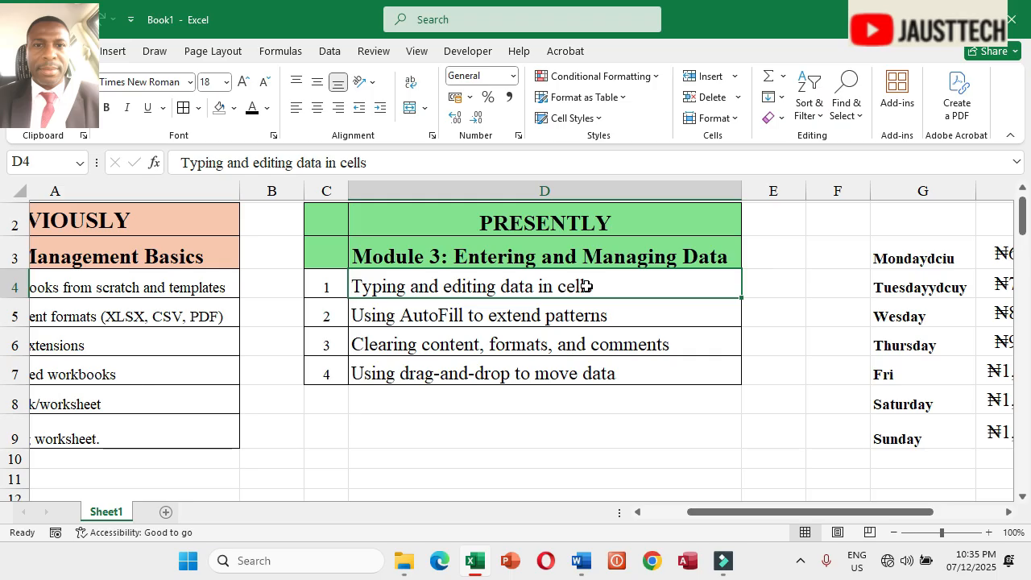
{"action": "left_click_drag", "start_coordinate": [743, 512], "coordinate": [818, 511]}
{"action": "left_click_drag", "start_coordinate": [683, 262], "coordinate": [861, 440]}
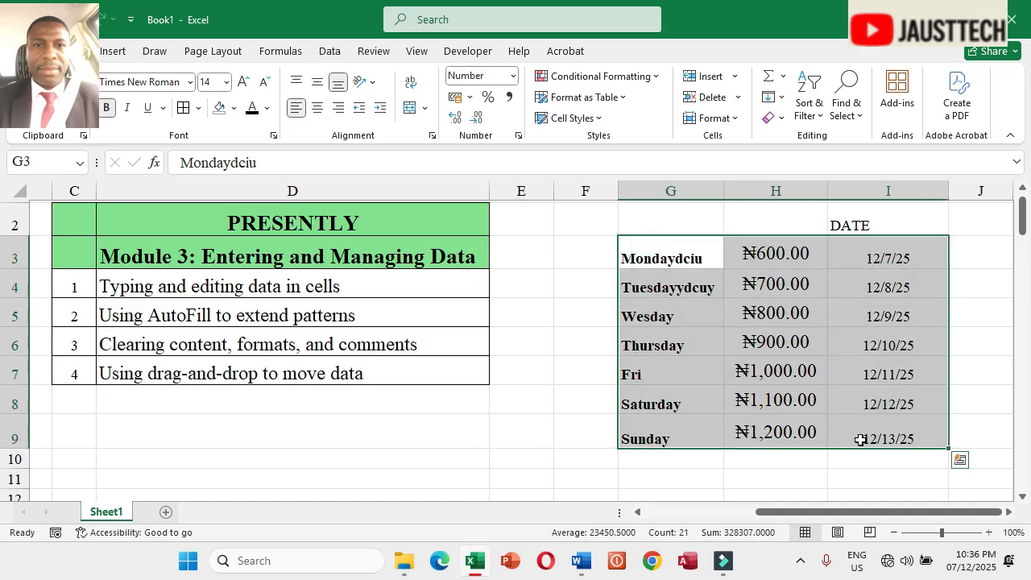
{"action": "left_click", "coordinate": [111, 117]}
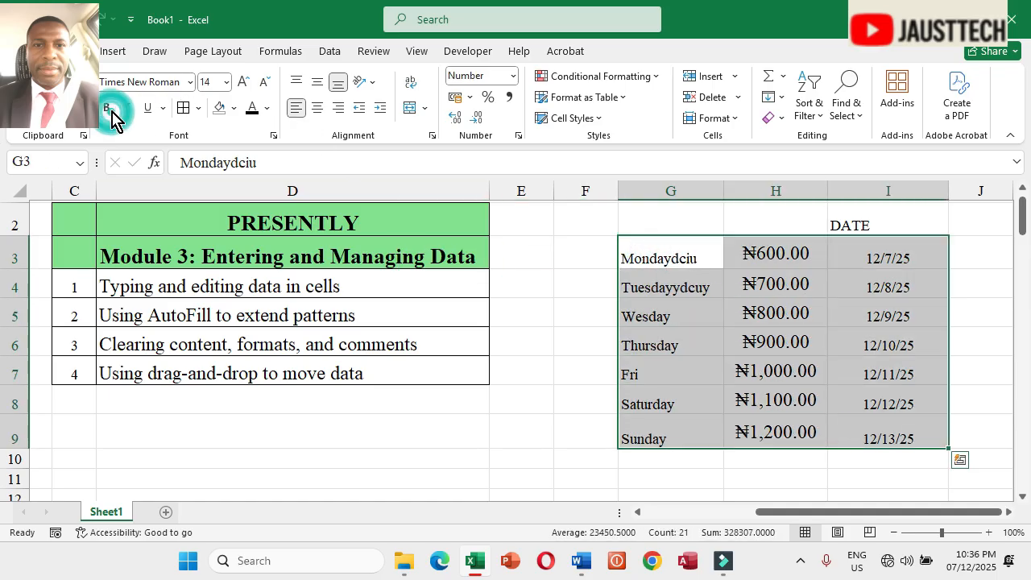
{"action": "left_click", "coordinate": [111, 118]}
{"action": "left_click", "coordinate": [112, 118]}
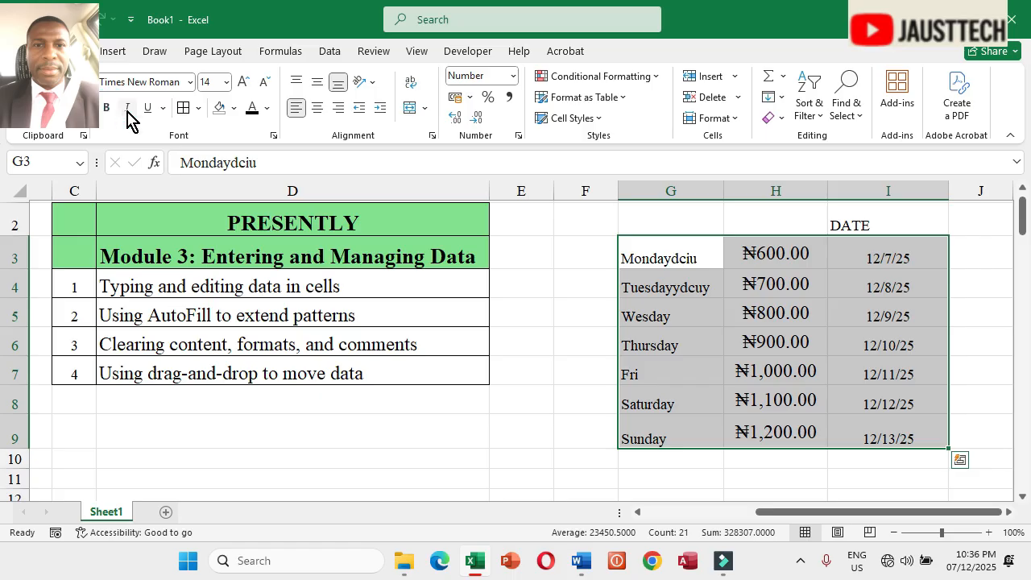
{"action": "left_click", "coordinate": [129, 118]}
{"action": "left_click", "coordinate": [147, 117]}
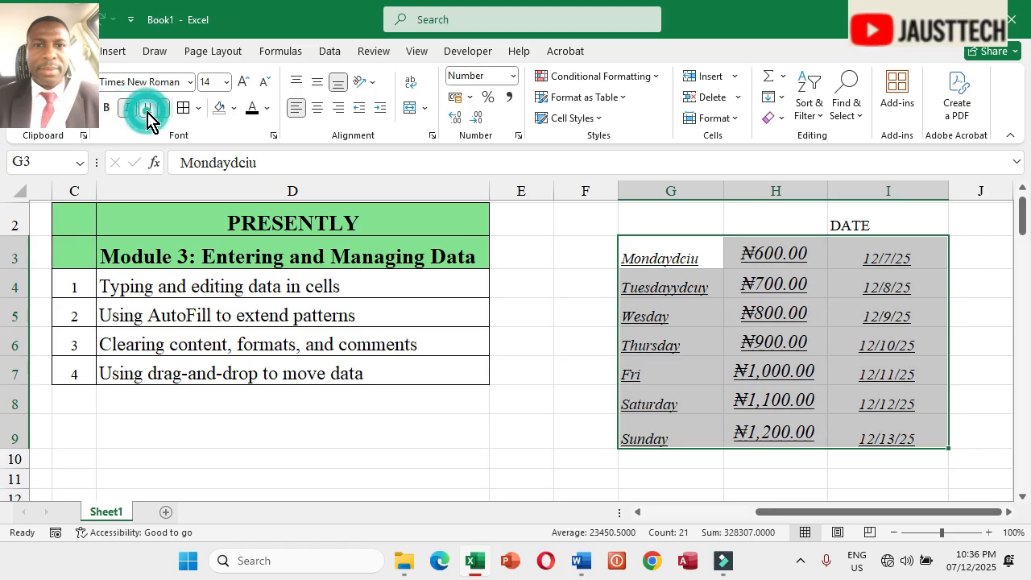
{"action": "left_click", "coordinate": [165, 111]}
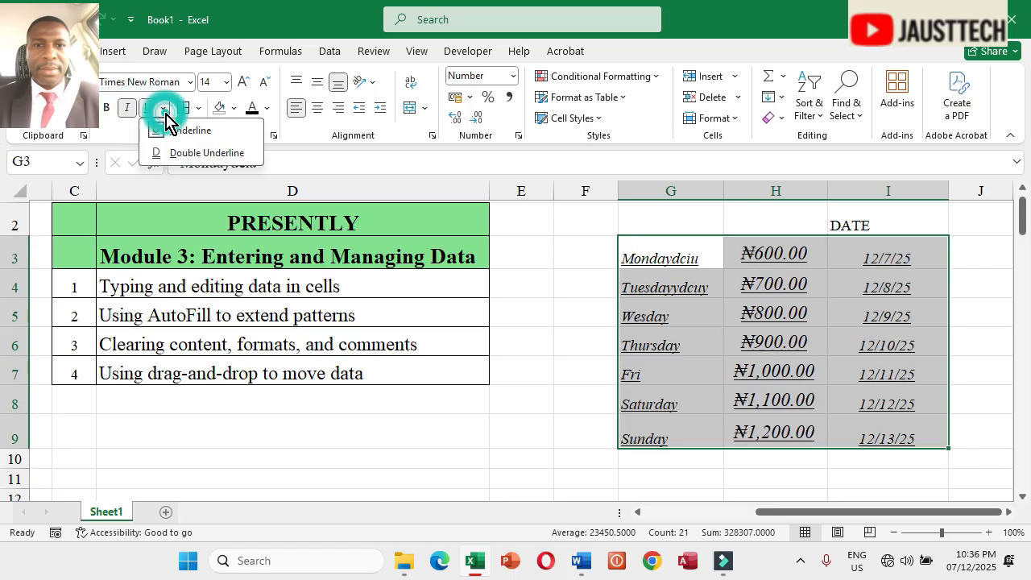
{"action": "left_click", "coordinate": [186, 153]}
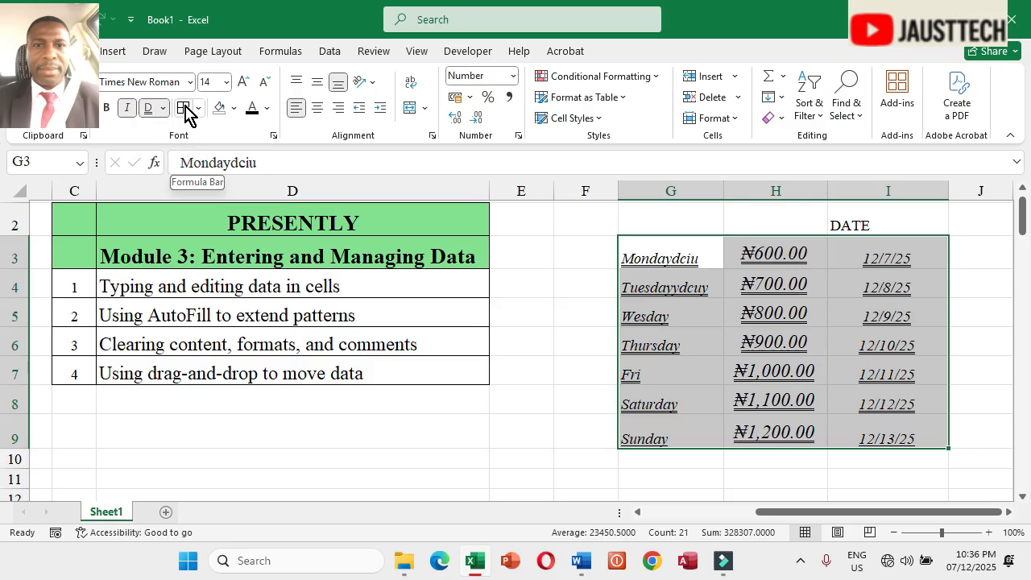
Step: Set the font colour of G3:I9 to green
{"action": "left_click", "coordinate": [268, 110]}
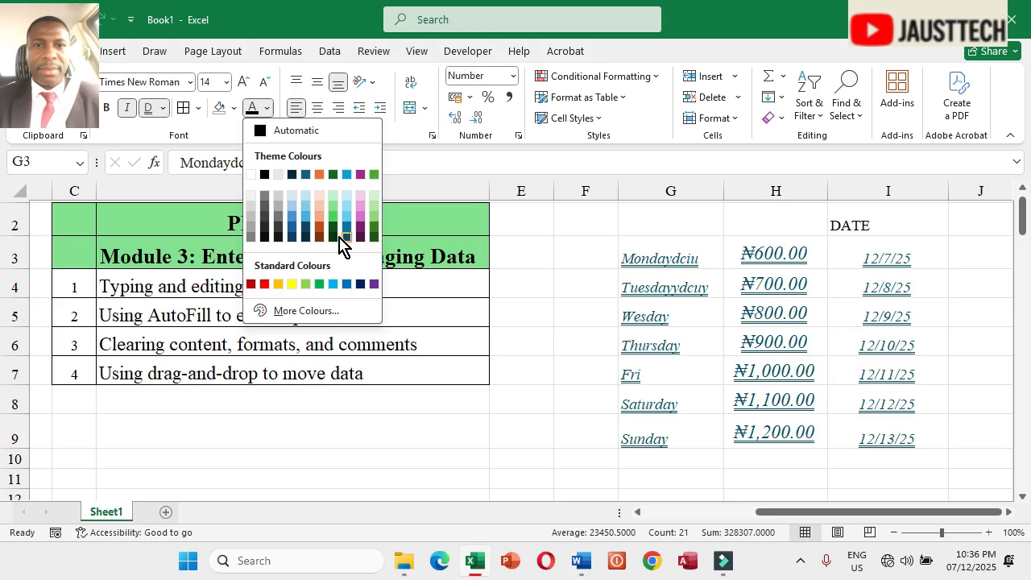
{"action": "left_click", "coordinate": [320, 285]}
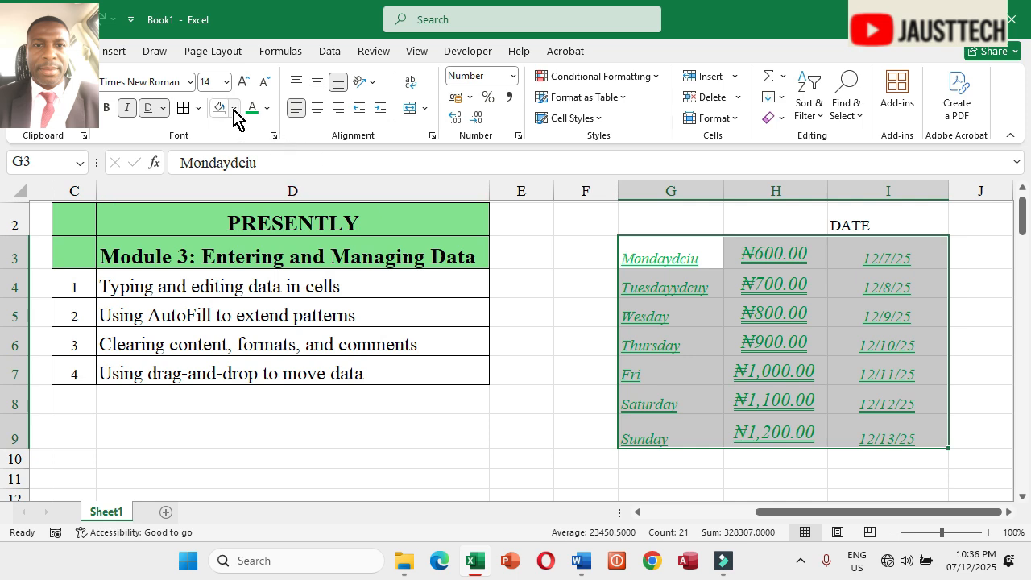
Step: Enlarge the font of G3:I9 to 20, then shrink it back to 14
{"action": "left_click", "coordinate": [244, 82]}
{"action": "left_click", "coordinate": [244, 81]}
{"action": "left_click", "coordinate": [244, 81]}
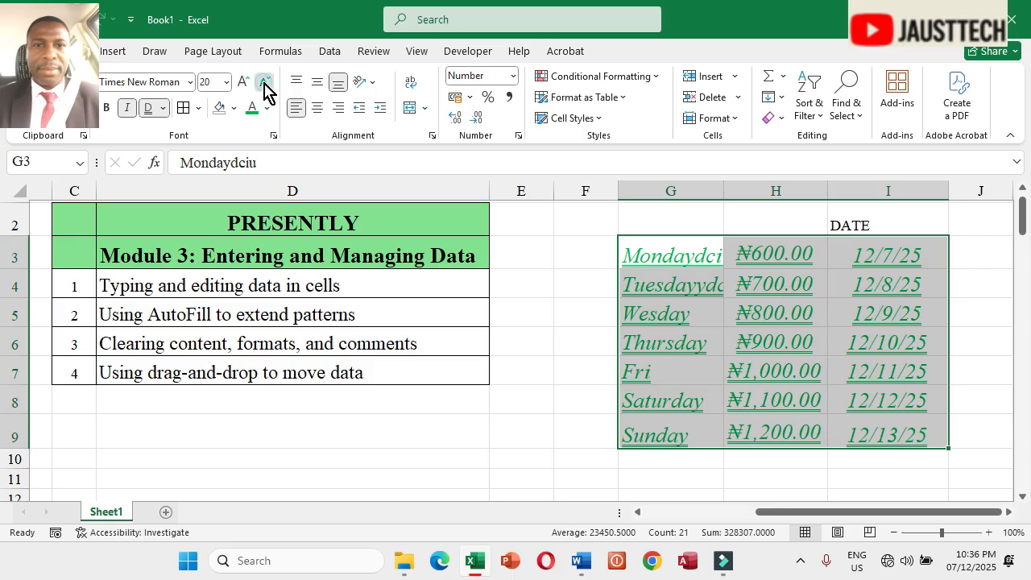
{"action": "left_click", "coordinate": [264, 82]}
{"action": "left_click", "coordinate": [264, 82]}
{"action": "left_click", "coordinate": [264, 81]}
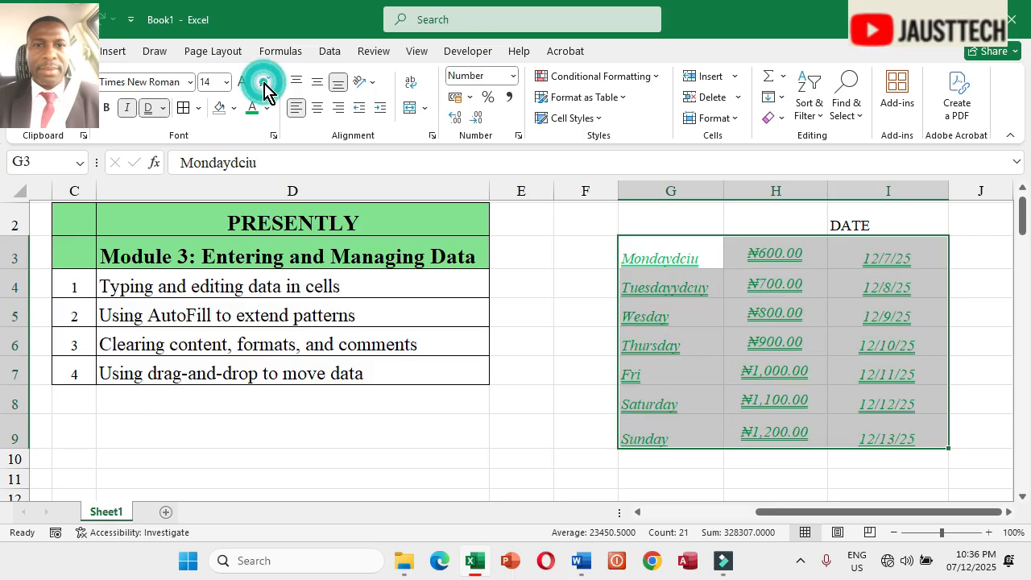
Step: Change the font of G3:I9 to Swis721 Hv BT
{"action": "left_click", "coordinate": [191, 82]}
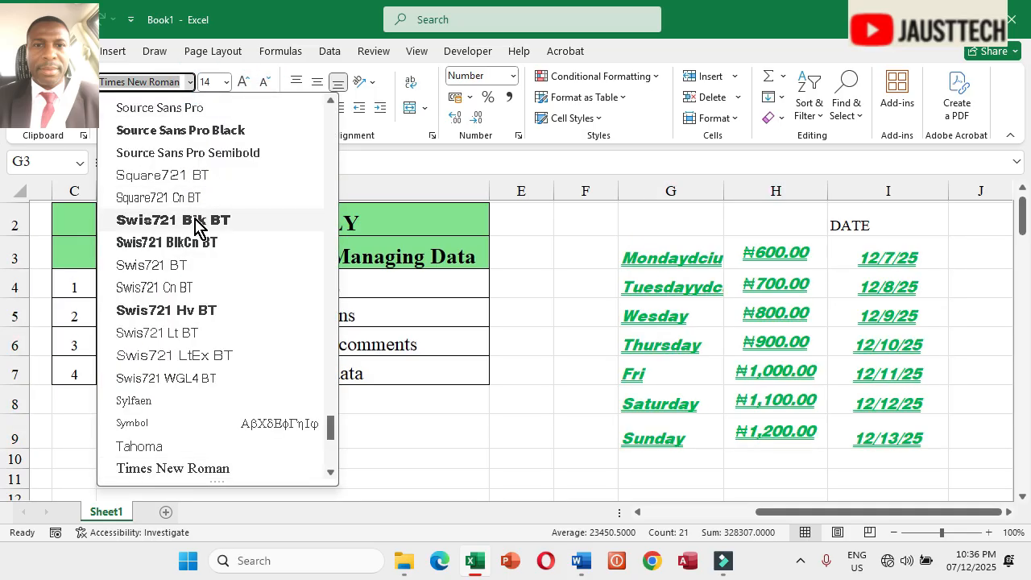
{"action": "left_click", "coordinate": [189, 311]}
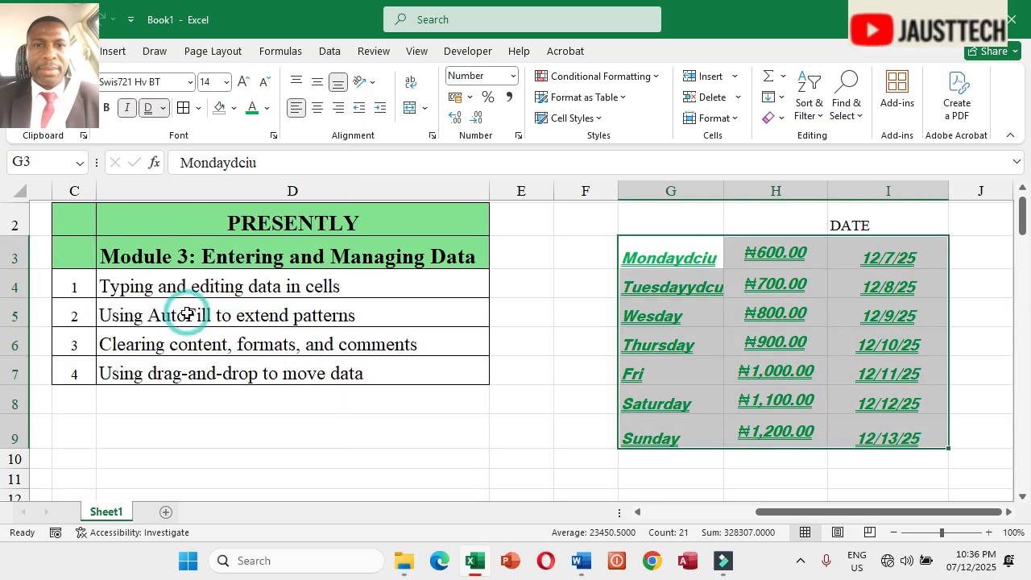
Step: Rotate the text in G3:I3 to a 45-degree orientation
{"action": "left_click_drag", "start_coordinate": [684, 249], "coordinate": [889, 253]}
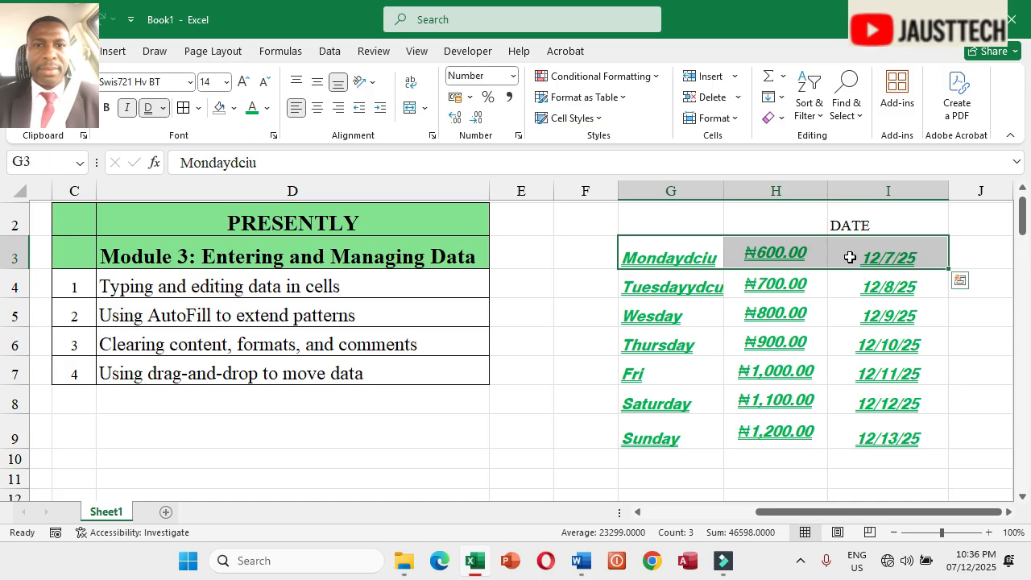
{"action": "left_click", "coordinate": [369, 82]}
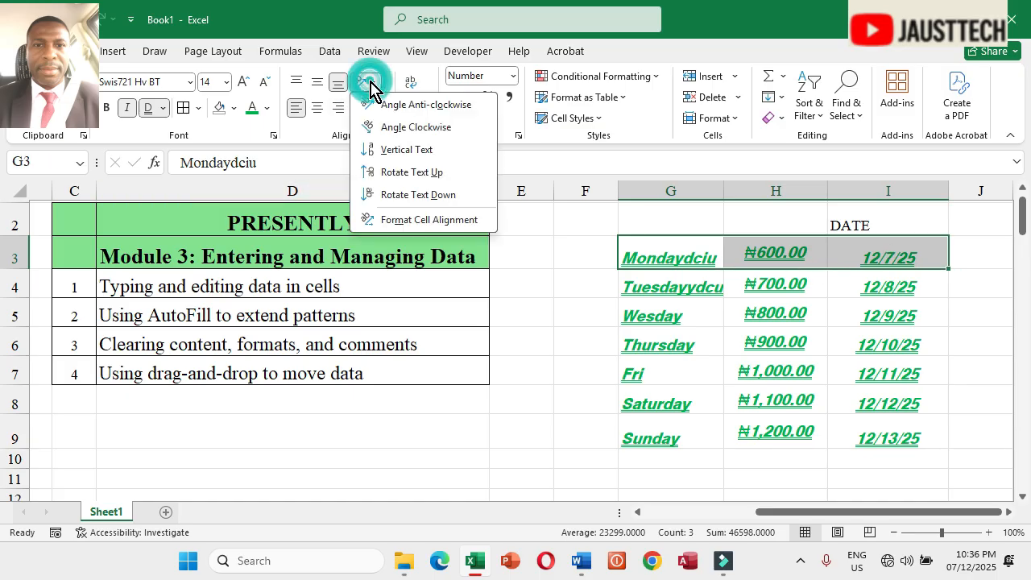
{"action": "left_click", "coordinate": [403, 219]}
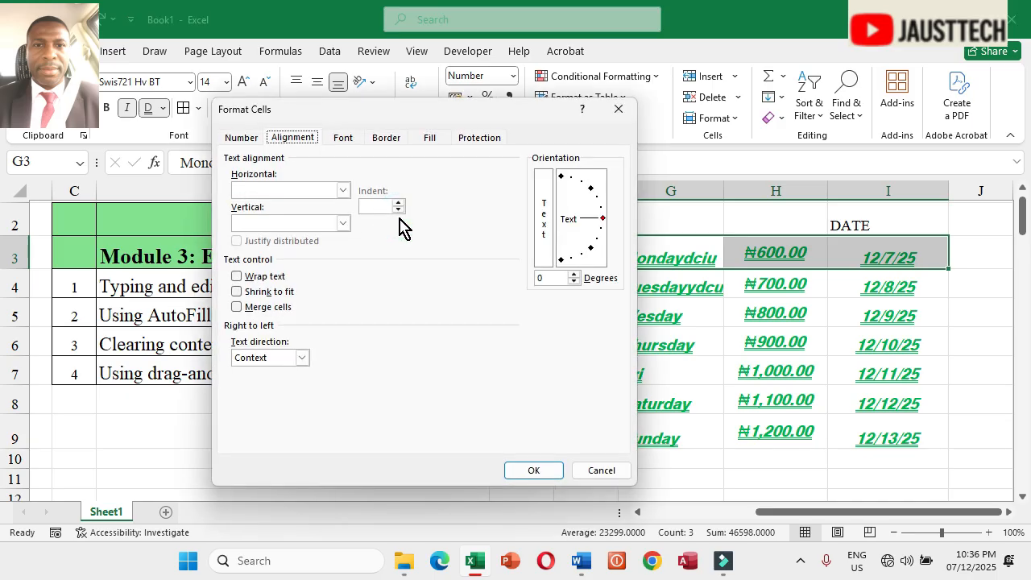
{"action": "left_click", "coordinate": [591, 190]}
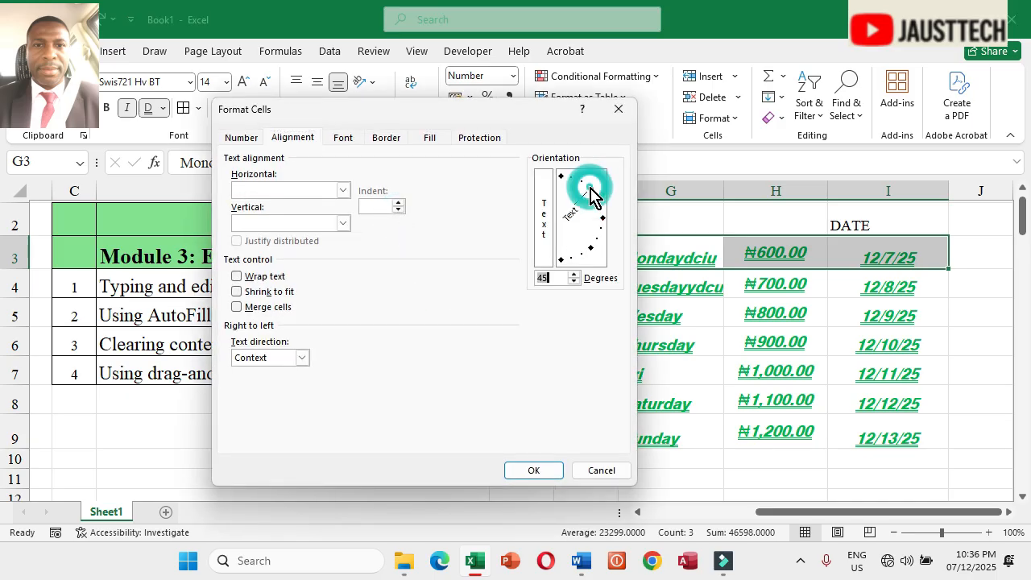
{"action": "left_click", "coordinate": [539, 471]}
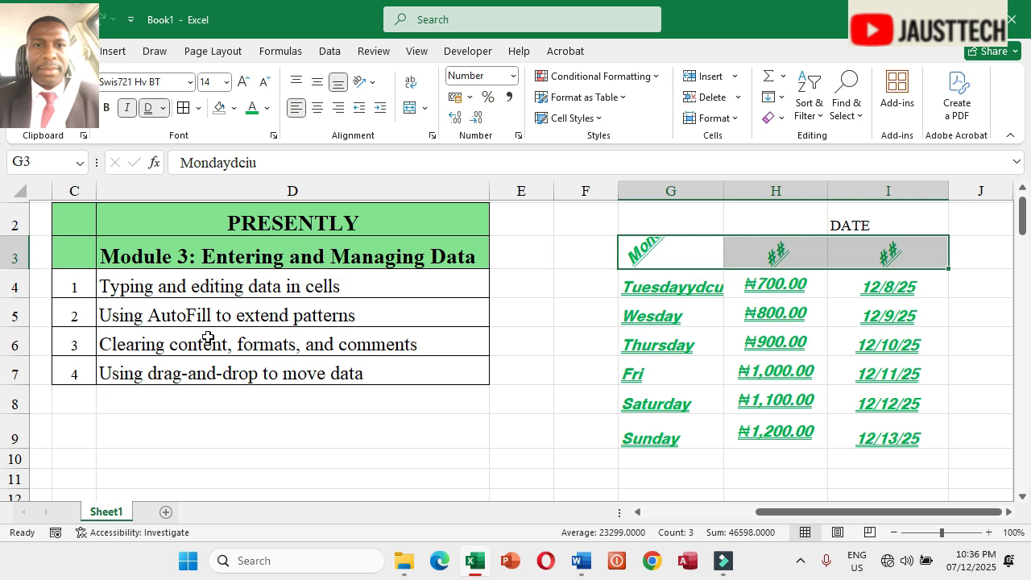
Step: Enter the numbers 1, 2 and 3 down K4:K6
{"action": "left_click", "coordinate": [105, 317]}
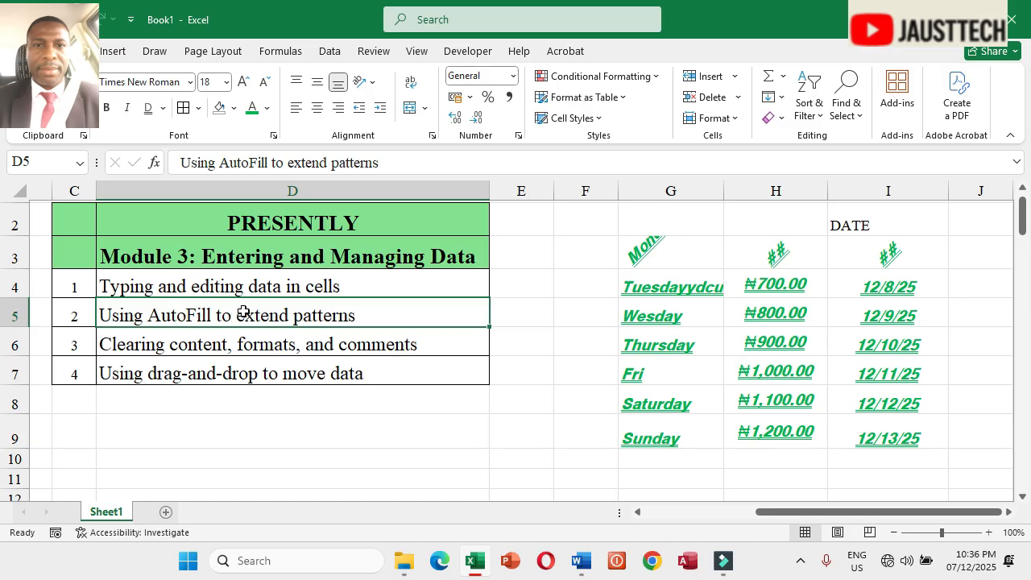
{"action": "left_click_drag", "start_coordinate": [787, 512], "coordinate": [927, 520]}
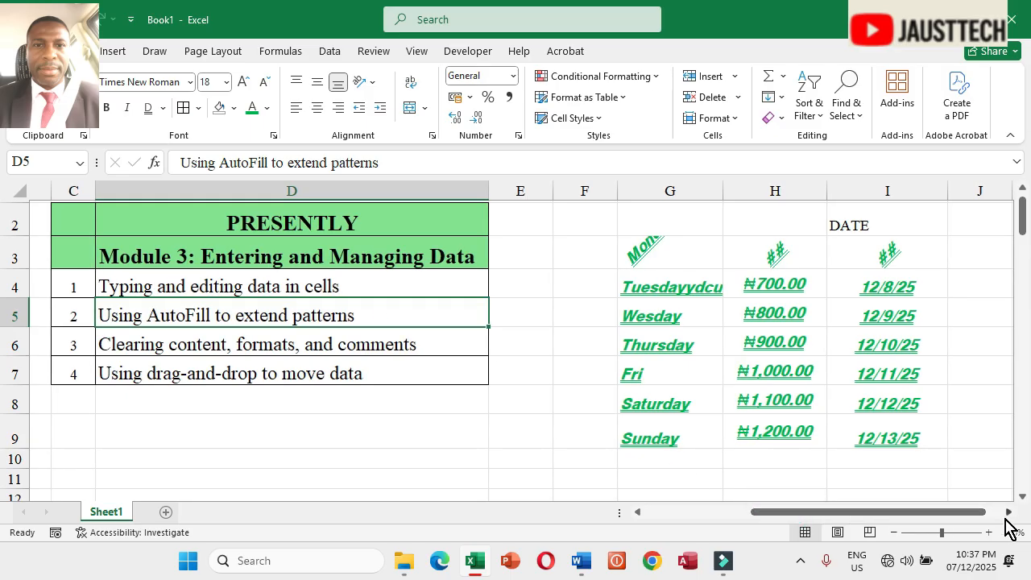
{"action": "left_click", "coordinate": [1008, 512]}
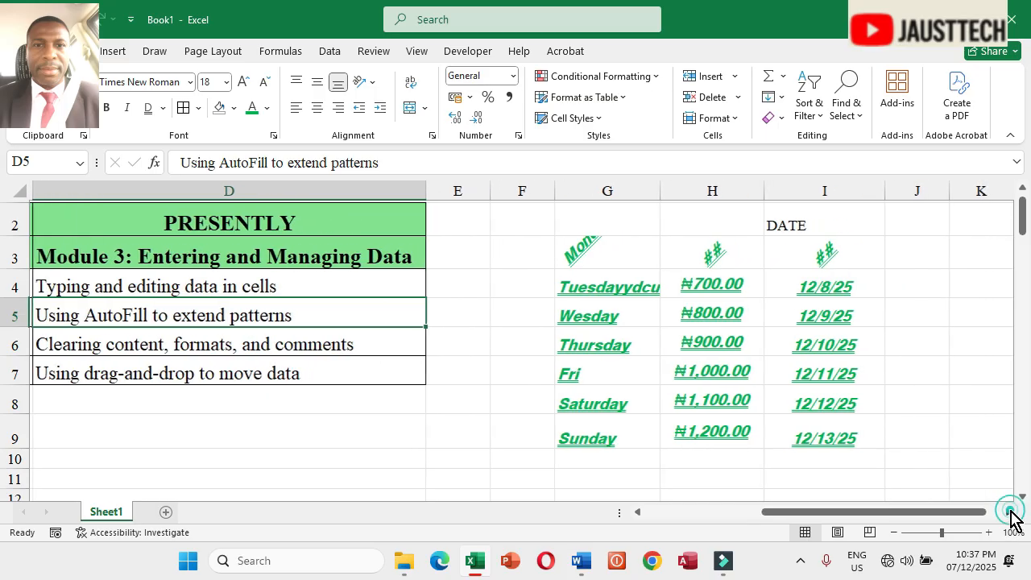
{"action": "left_click", "coordinate": [520, 280]}
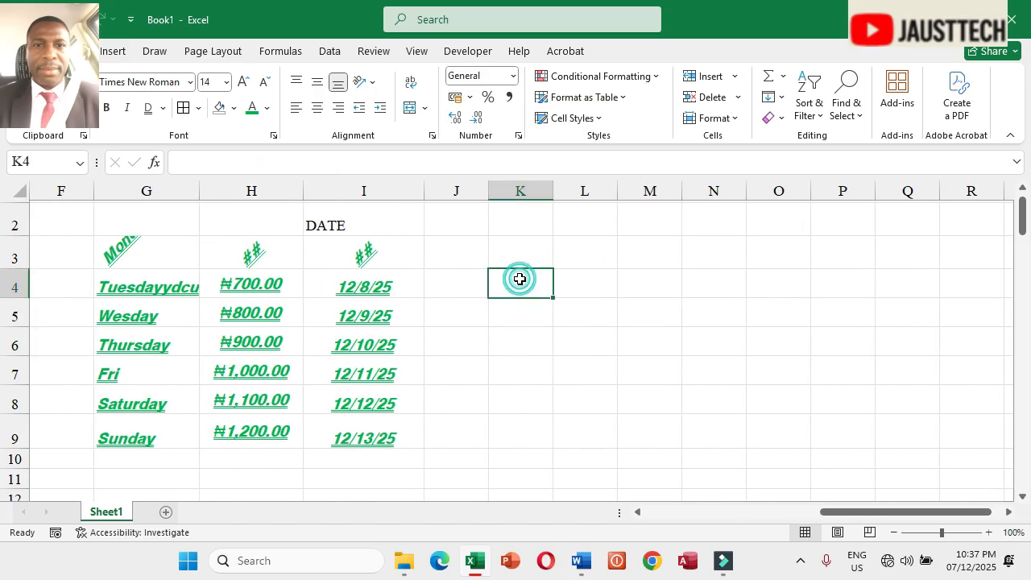
{"action": "type", "text": "1"}
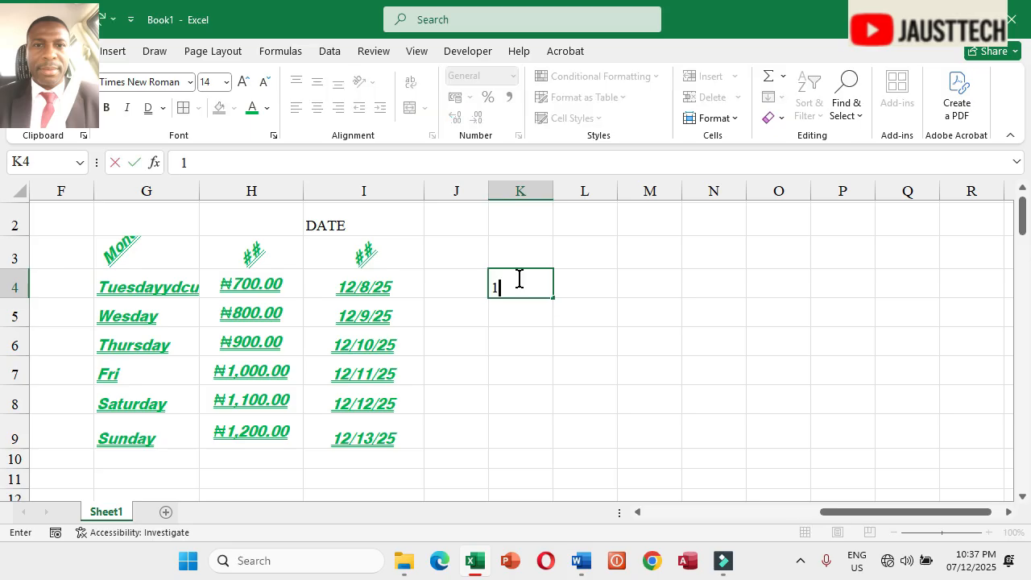
{"action": "key", "text": "Return"}
{"action": "type", "text": "2"}
{"action": "key", "text": "Return"}
{"action": "type", "text": "3"}
{"action": "key", "text": "Return"}
Step: Center-align the numbers in K4:K6
{"action": "left_click_drag", "start_coordinate": [519, 280], "coordinate": [536, 336]}
{"action": "left_click", "coordinate": [317, 108]}
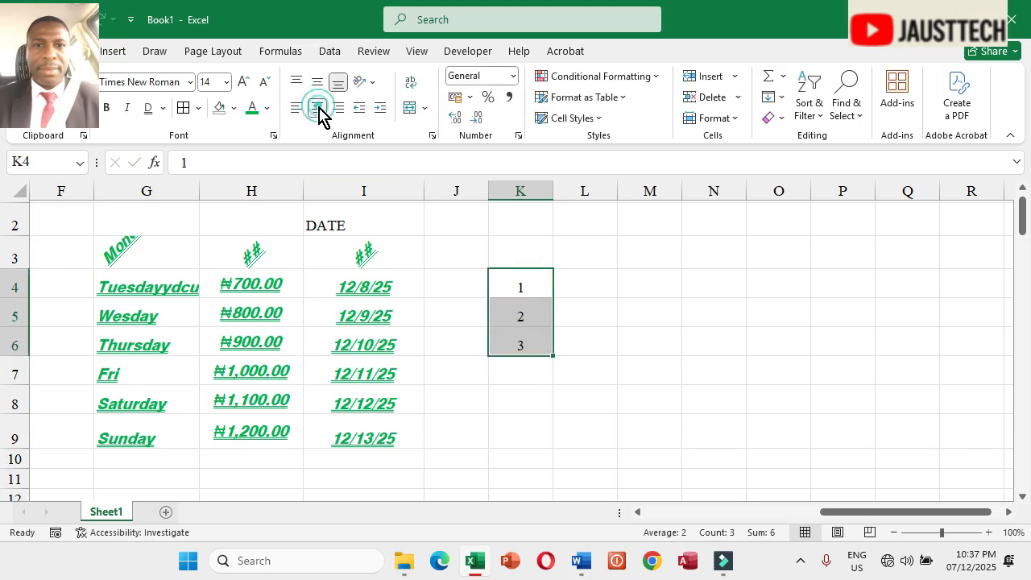
{"action": "left_click", "coordinate": [525, 290]}
{"action": "left_click", "coordinate": [526, 316]}
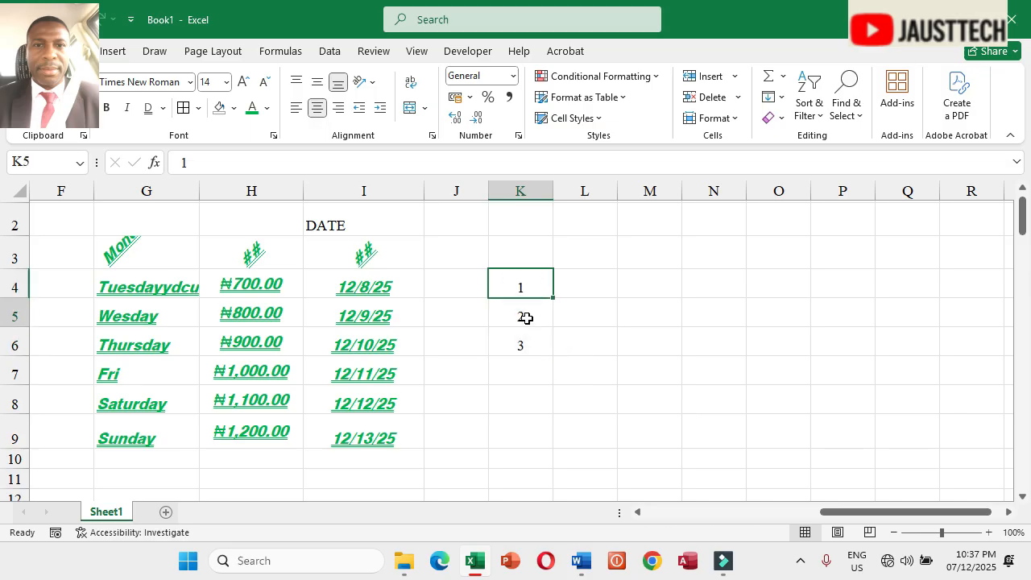
{"action": "left_click", "coordinate": [522, 347]}
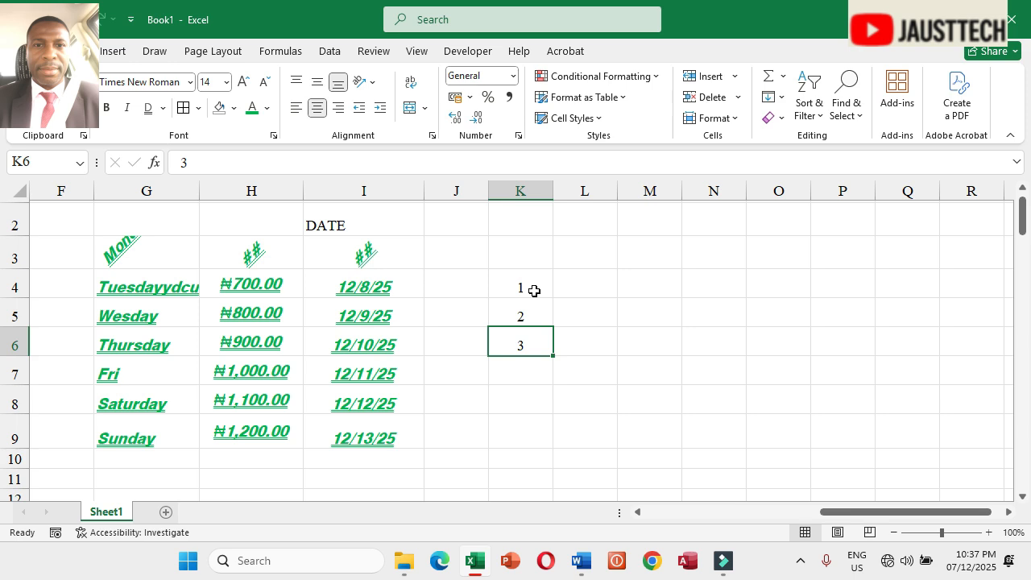
Step: AutoFill the K4:K6 number pattern down to K23
{"action": "left_click_drag", "start_coordinate": [534, 290], "coordinate": [566, 483]}
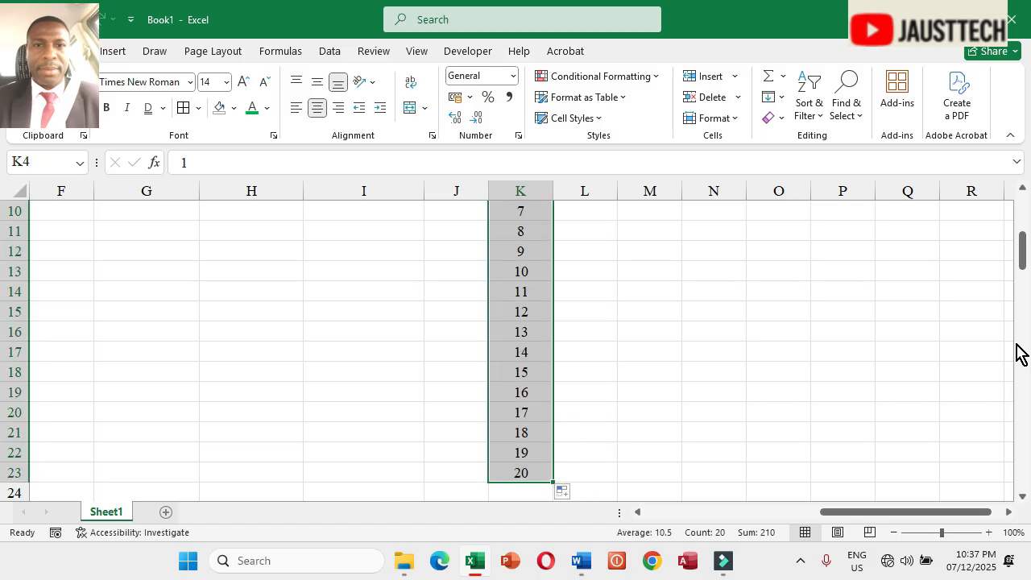
{"action": "left_click_drag", "start_coordinate": [1024, 242], "coordinate": [1028, 182]}
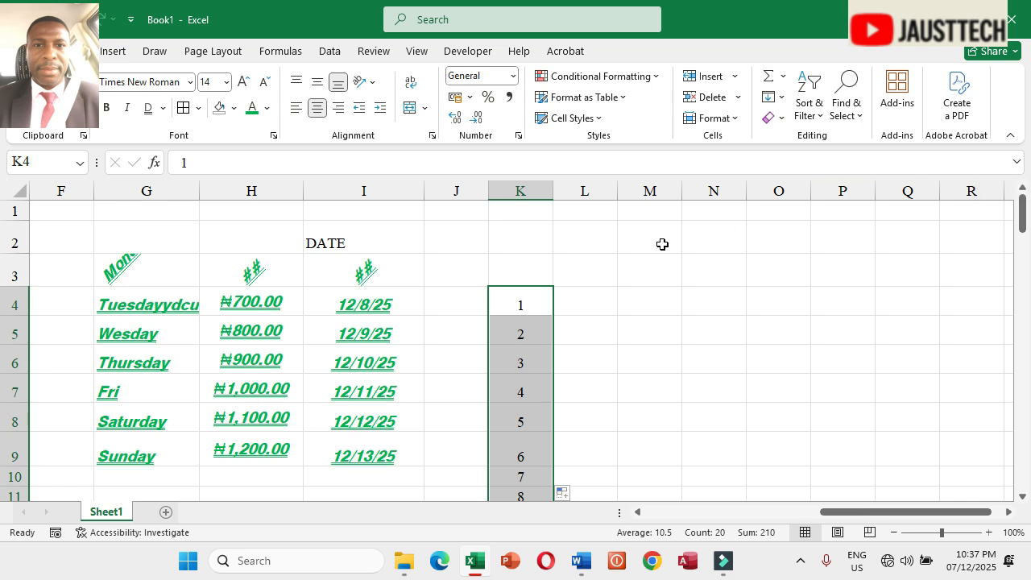
Step: Clear the contents of the filled numbers in column K
{"action": "right_click", "coordinate": [526, 340]}
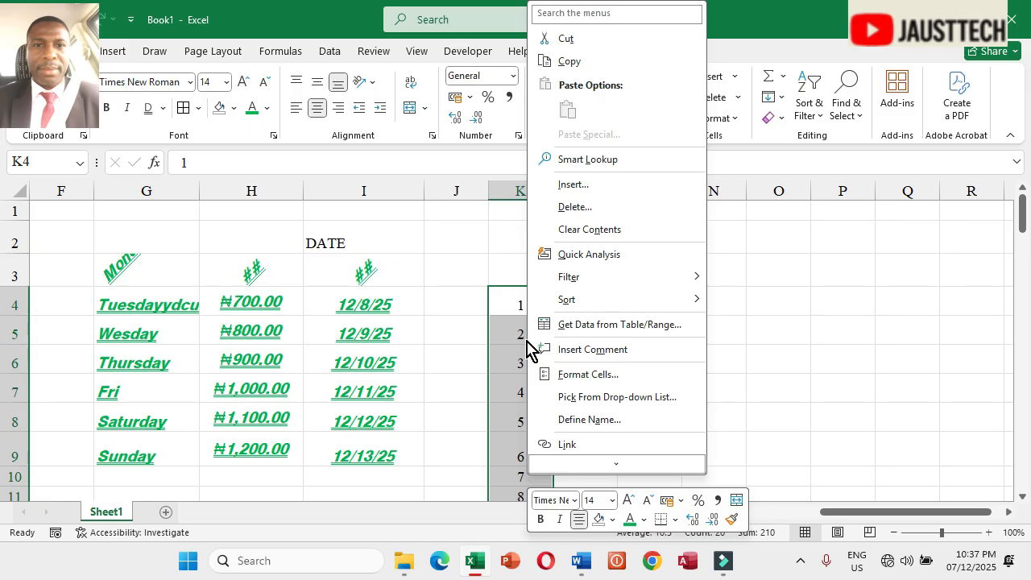
{"action": "left_click", "coordinate": [611, 229]}
Step: Enter the heading S/N in K1 and the number 1 in K2 and K3
{"action": "left_click", "coordinate": [531, 301]}
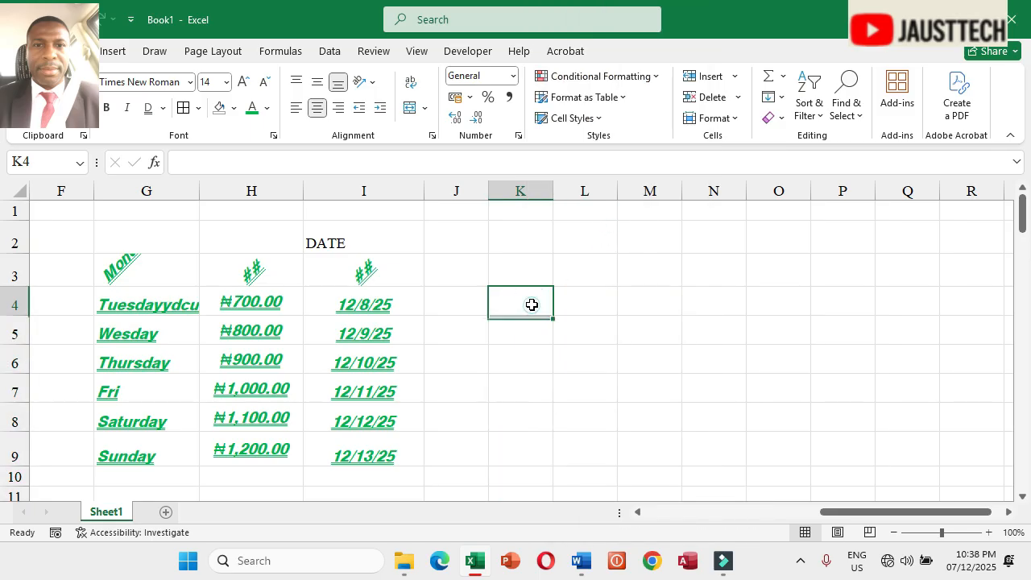
{"action": "left_click", "coordinate": [529, 214]}
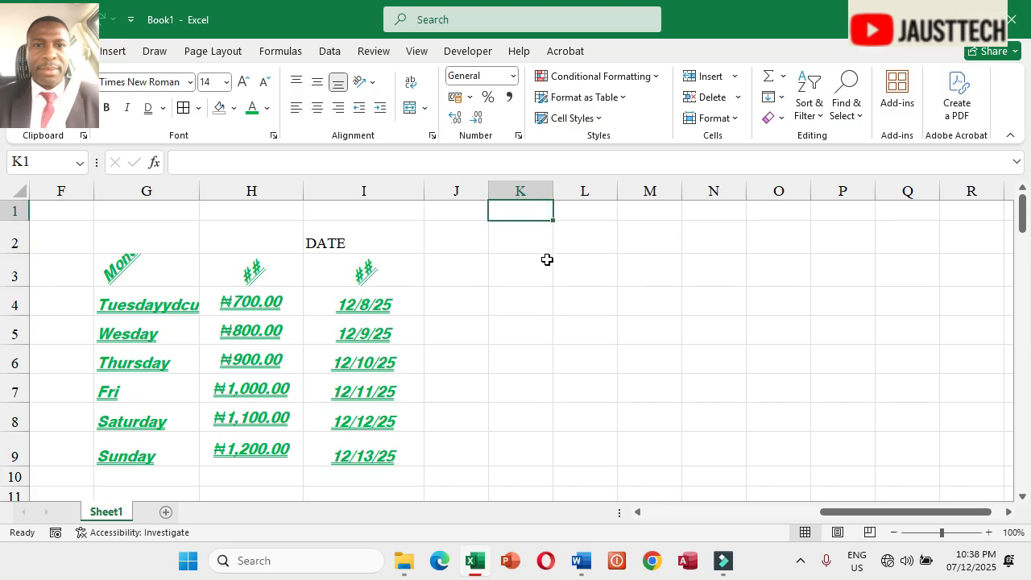
{"action": "type", "text": "S/N"}
{"action": "key", "text": "Return"}
{"action": "type", "text": "1"}
{"action": "key", "text": "Return"}
{"action": "type", "text": "1"}
{"action": "key", "text": "Return"}
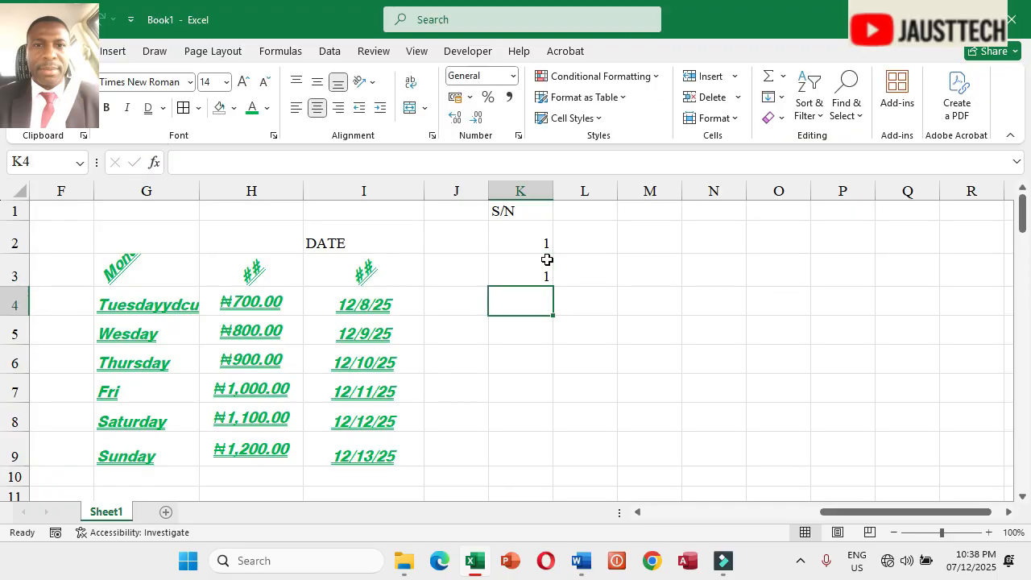
Step: Clear K3 and re-enter 1 in K2
{"action": "left_click", "coordinate": [547, 259]}
{"action": "key", "text": "BackSpace"}
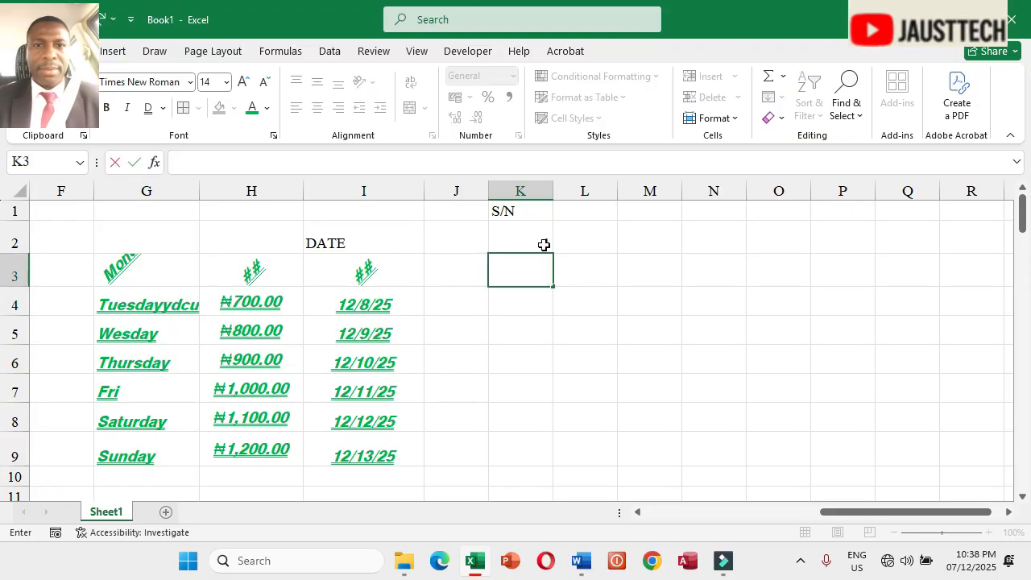
{"action": "left_click", "coordinate": [545, 245]}
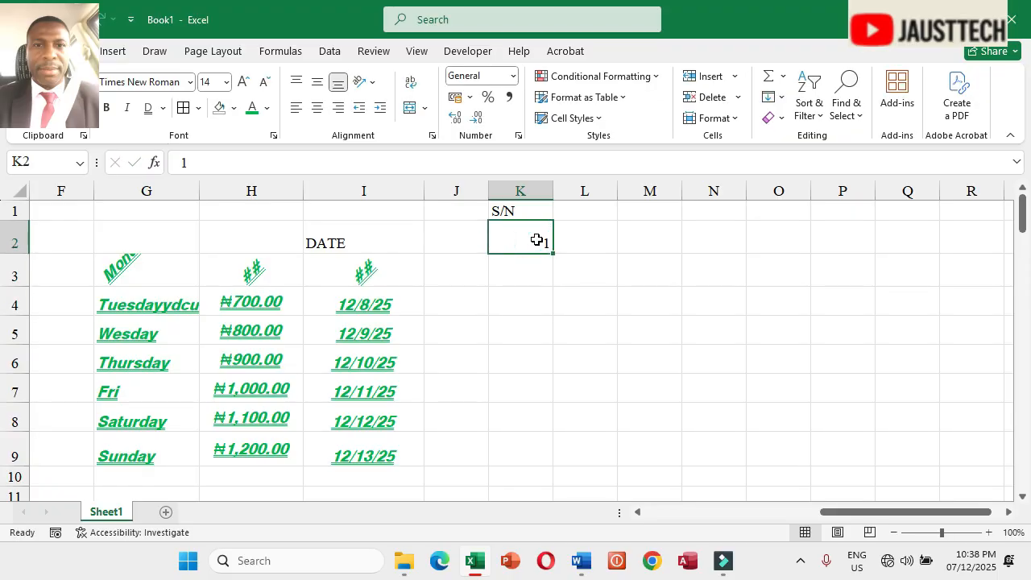
{"action": "type", "text": "1"}
{"action": "key", "text": "Return"}
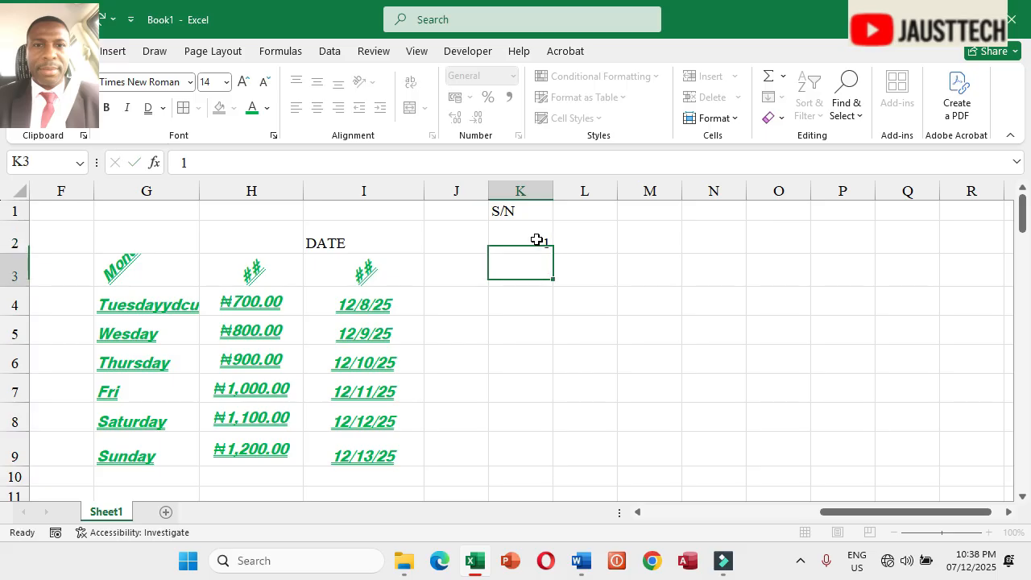
{"action": "left_click", "coordinate": [536, 245]}
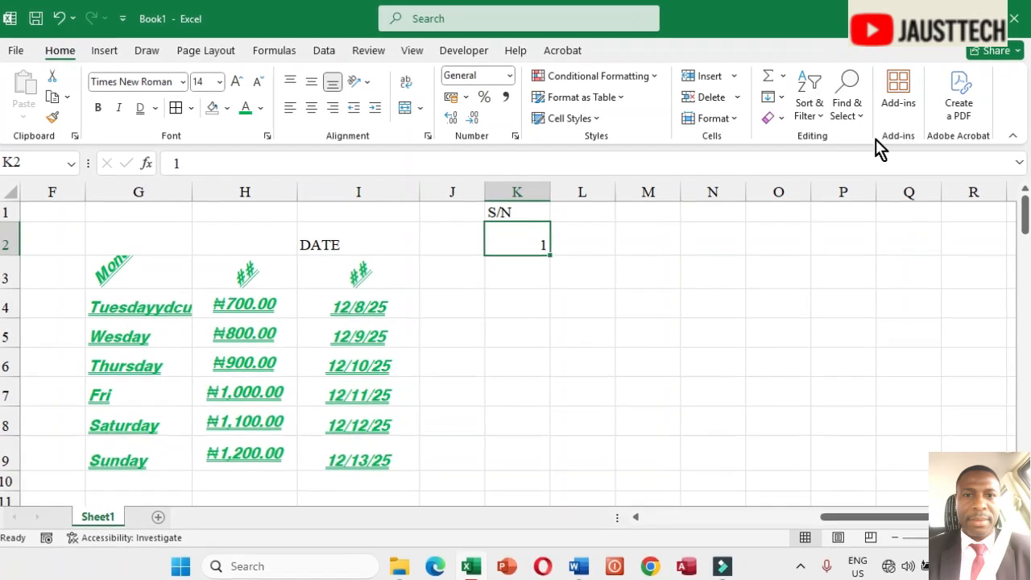
Step: Fill a linear series down the column from K2 with step value 1 and stop value 500
{"action": "left_click", "coordinate": [782, 97]}
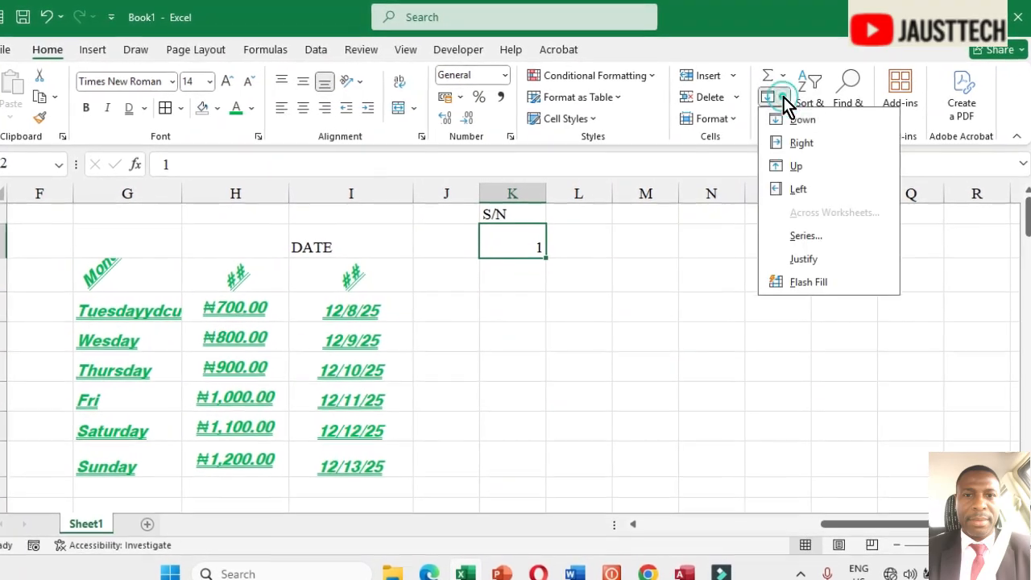
{"action": "left_click", "coordinate": [806, 236]}
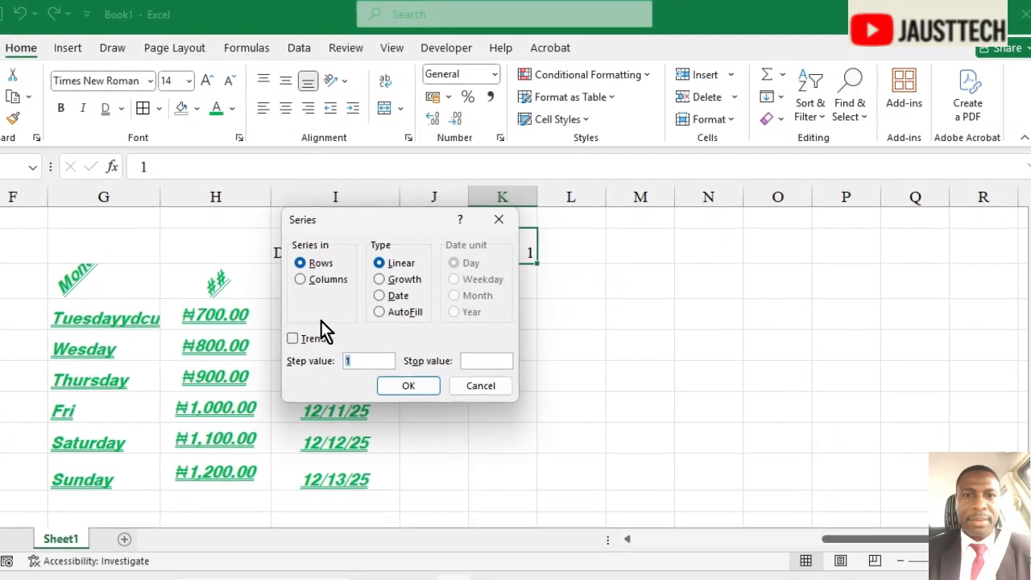
{"action": "left_click", "coordinate": [355, 363]}
{"action": "key", "text": "BackSpace"}
{"action": "type", "text": "1"}
{"action": "left_click", "coordinate": [466, 366]}
{"action": "left_click", "coordinate": [468, 369]}
{"action": "type", "text": "500"}
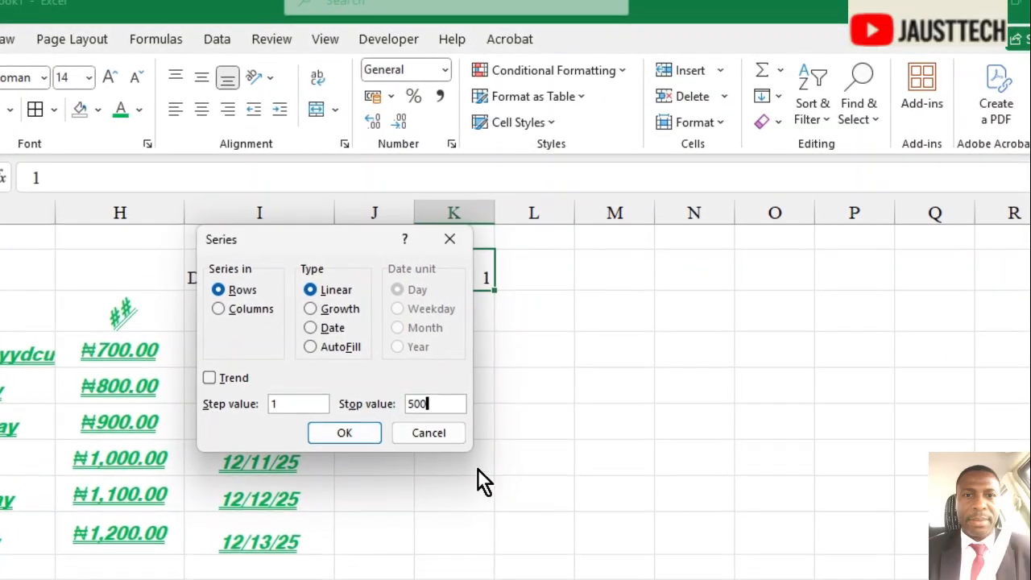
{"action": "left_click", "coordinate": [209, 312]}
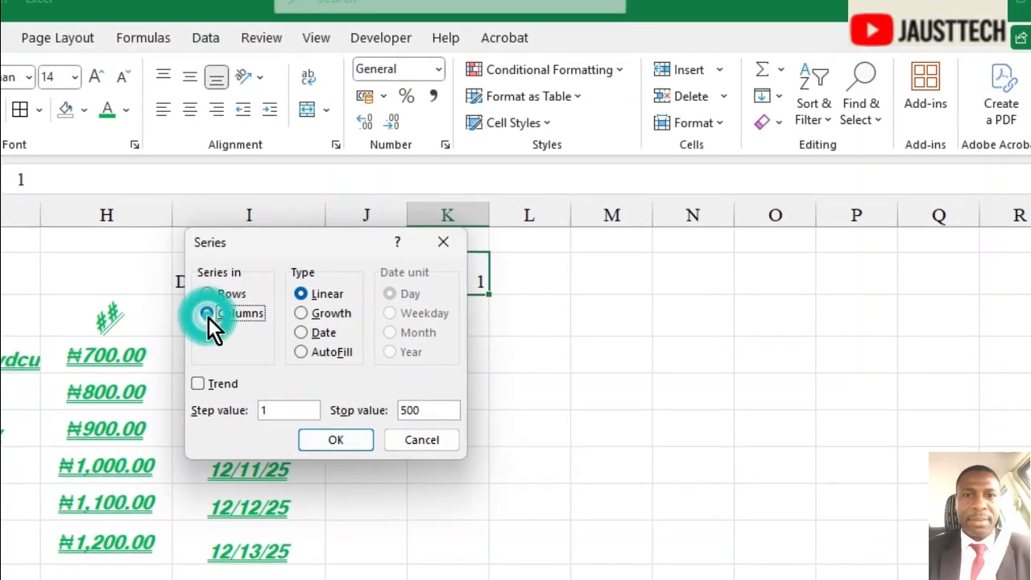
{"action": "left_click", "coordinate": [278, 408]}
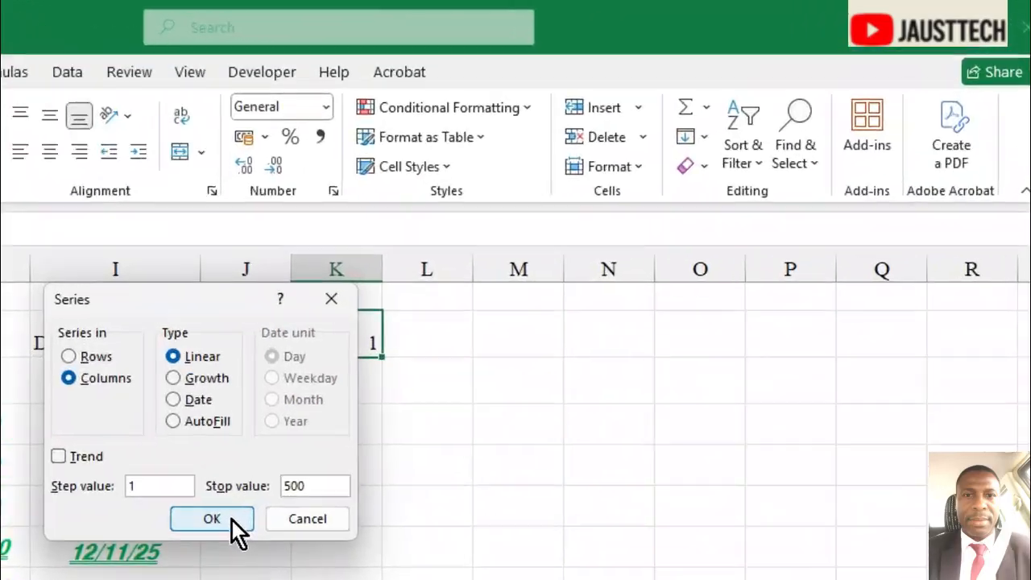
{"action": "left_click", "coordinate": [335, 446]}
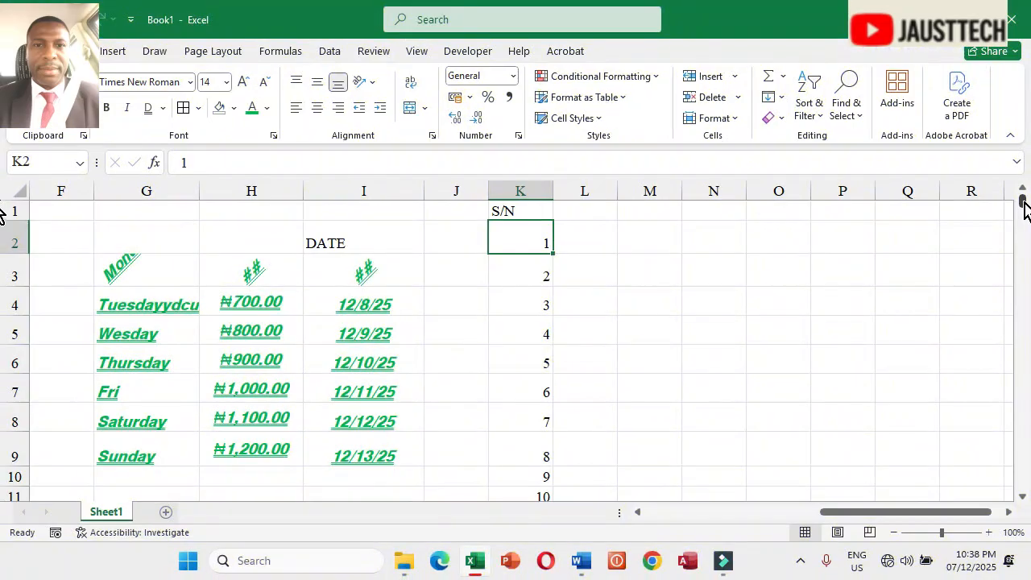
Step: Select from K2 down to the end of the series and delete it
{"action": "mouse_move", "coordinate": [1023, 206]}
{"action": "left_mouse_down"}
{"action": "mouse_move", "coordinate": [1027, 506]}
{"action": "mouse_move", "coordinate": [1025, 202]}
{"action": "left_mouse_up"}
{"action": "key", "text": "ctrl+shift+Down"}
{"action": "key", "text": "Delete"}
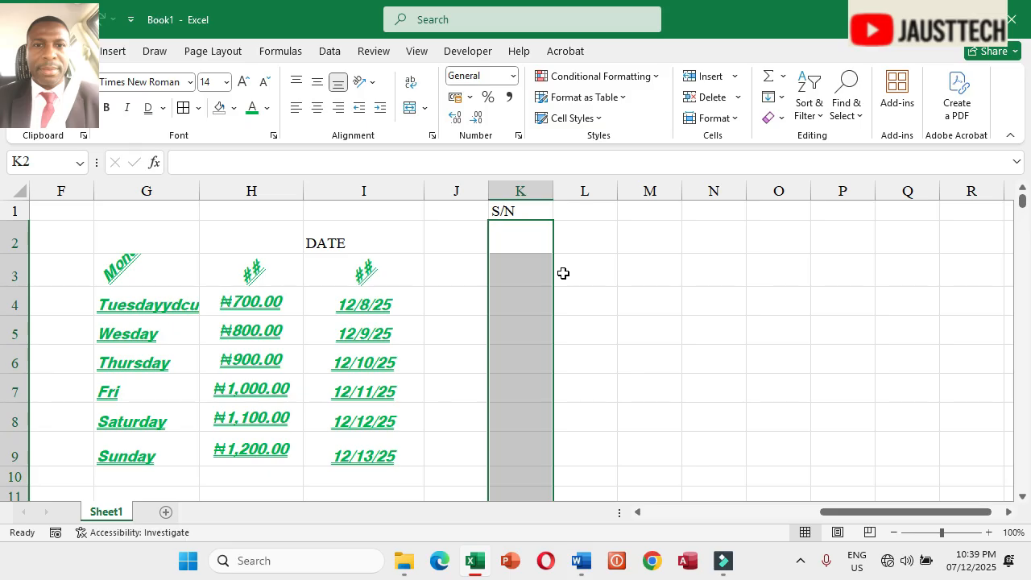
Step: Clear the contents of the weekday, currency and date entries in G3:I9
{"action": "left_click_drag", "start_coordinate": [824, 513], "coordinate": [710, 513]}
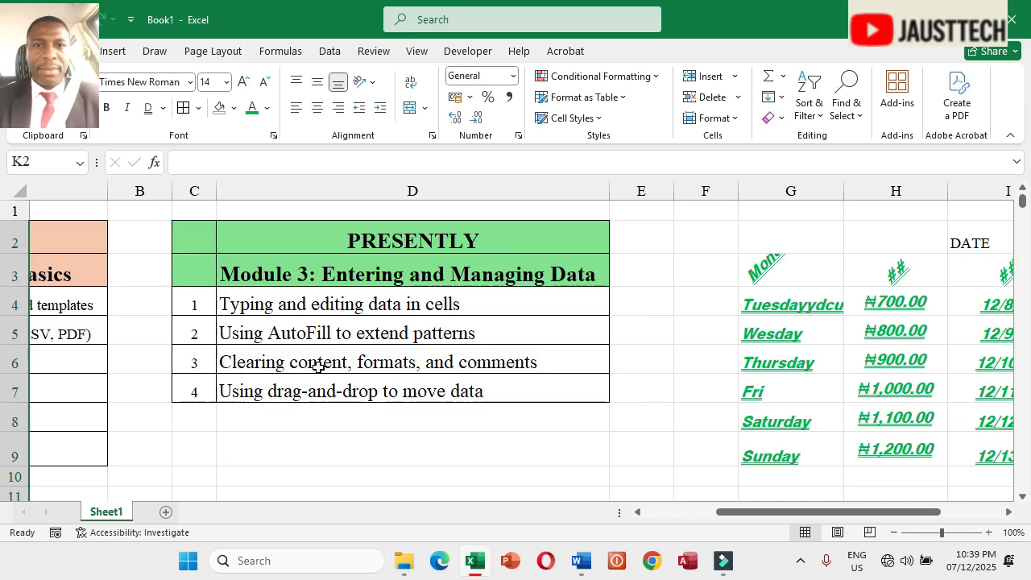
{"action": "left_click_drag", "start_coordinate": [738, 513], "coordinate": [833, 517]}
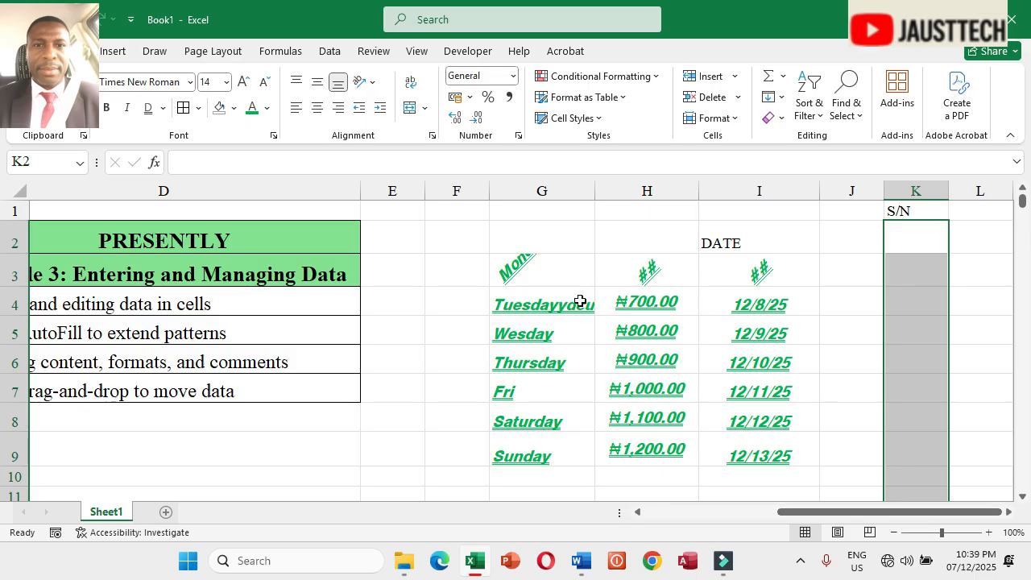
{"action": "left_click_drag", "start_coordinate": [516, 275], "coordinate": [751, 467]}
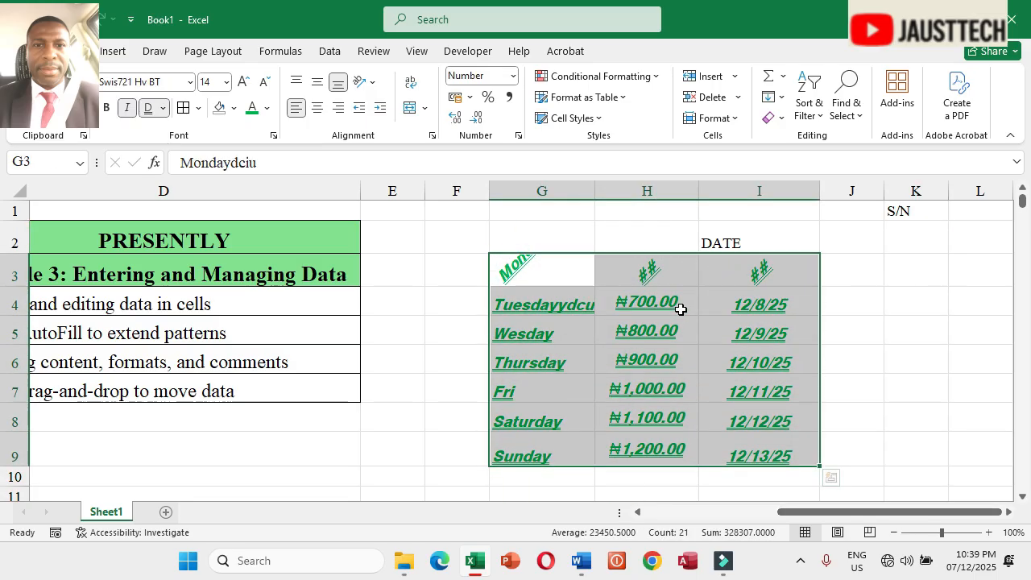
{"action": "right_click", "coordinate": [602, 315]}
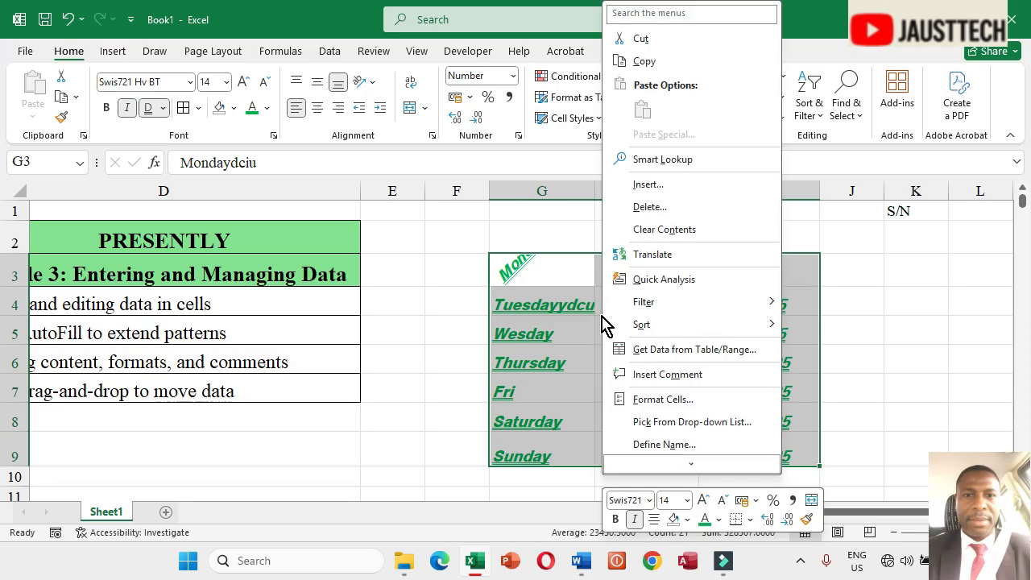
{"action": "left_click", "coordinate": [669, 231]}
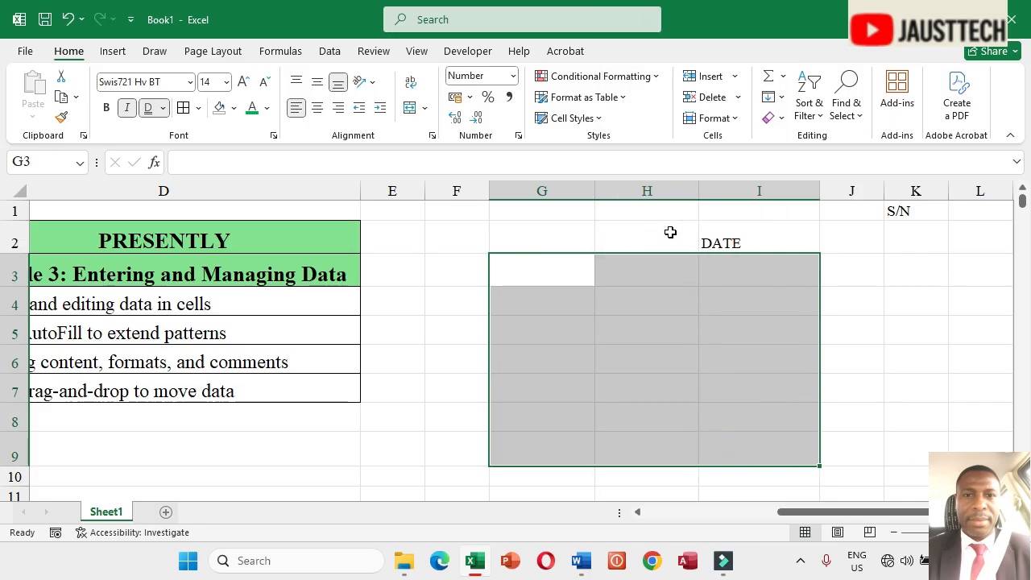
Step: Try copying the PRESENTLY table from C2:D7 and pasting it at C9, then undo the paste
{"action": "left_click_drag", "start_coordinate": [786, 513], "coordinate": [723, 514]}
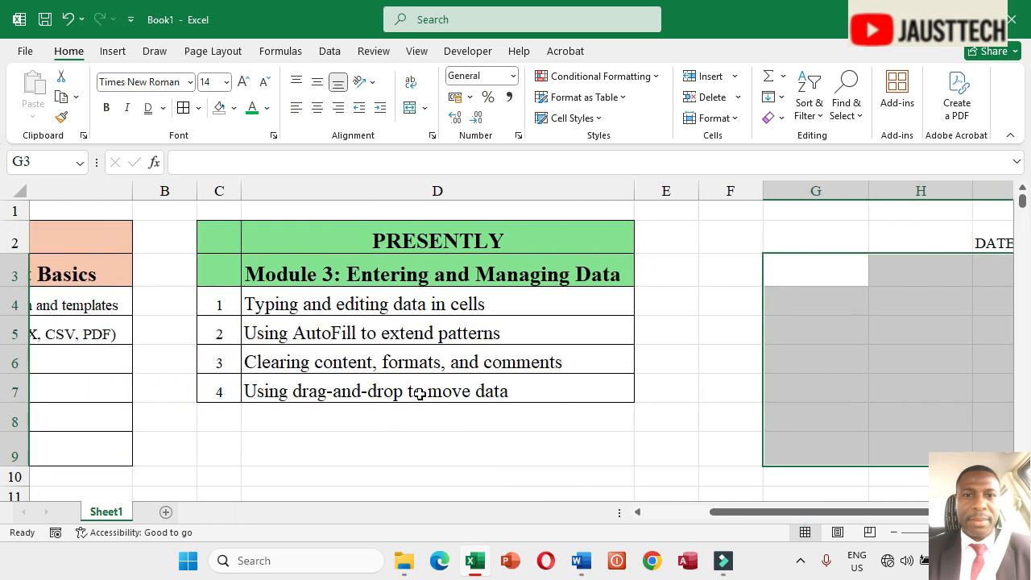
{"action": "left_click_drag", "start_coordinate": [232, 230], "coordinate": [484, 388]}
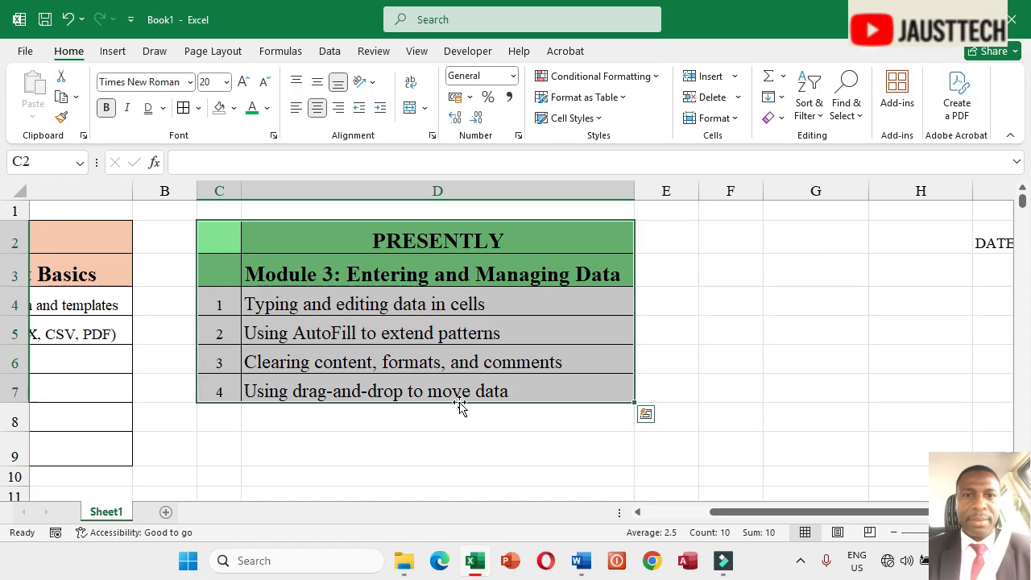
{"action": "key", "text": "ctrl+c"}
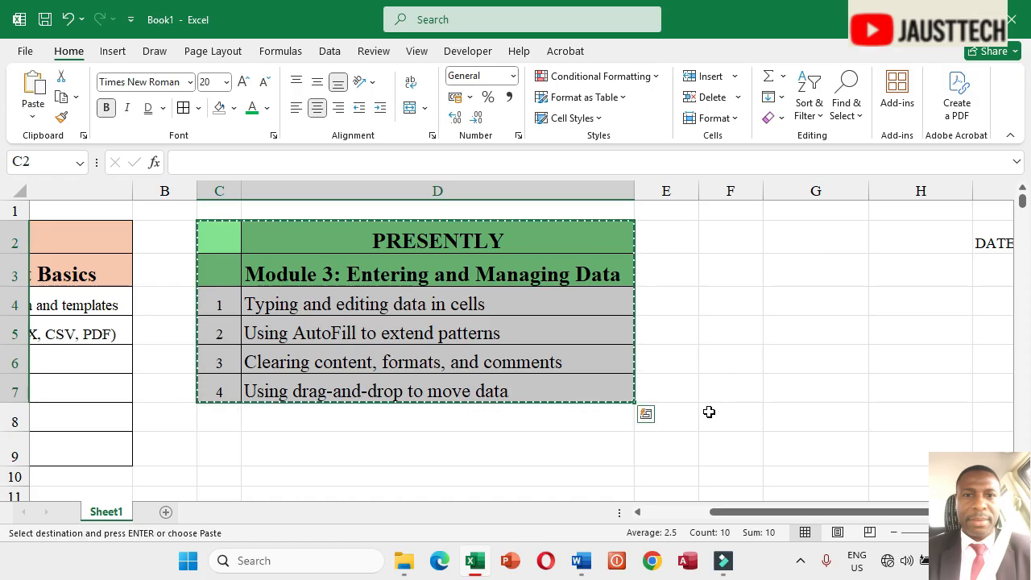
{"action": "left_click", "coordinate": [232, 457]}
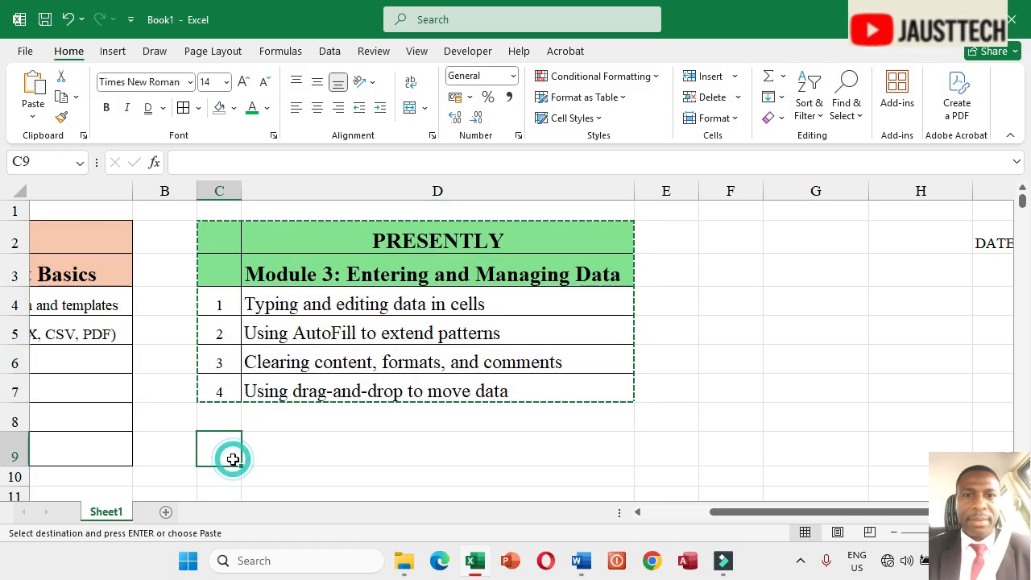
{"action": "key", "text": "ctrl+v"}
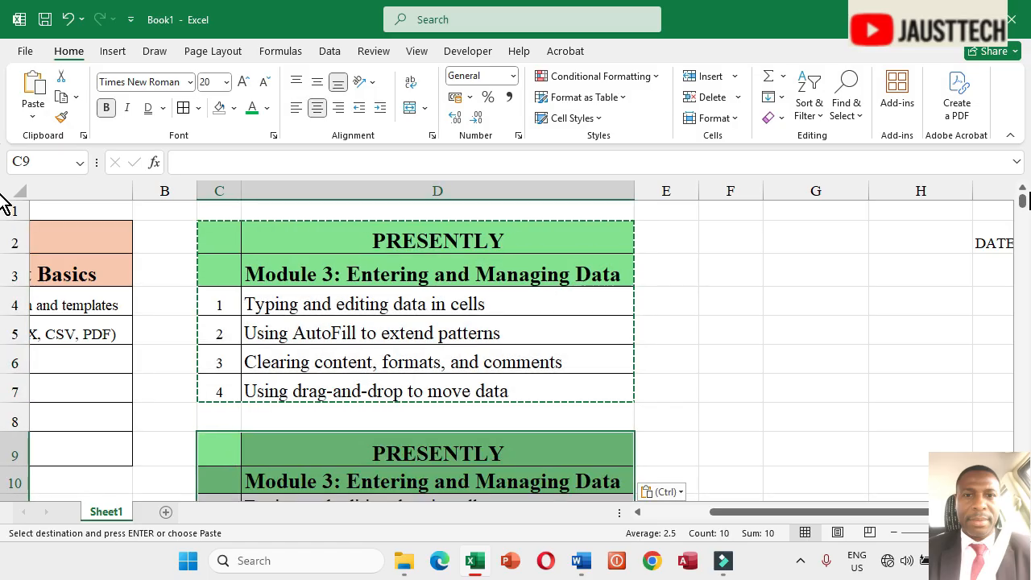
{"action": "mouse_move", "coordinate": [1025, 202]}
{"action": "left_mouse_down"}
{"action": "mouse_move", "coordinate": [1024, 223]}
{"action": "mouse_move", "coordinate": [1026, 208]}
{"action": "left_mouse_up"}
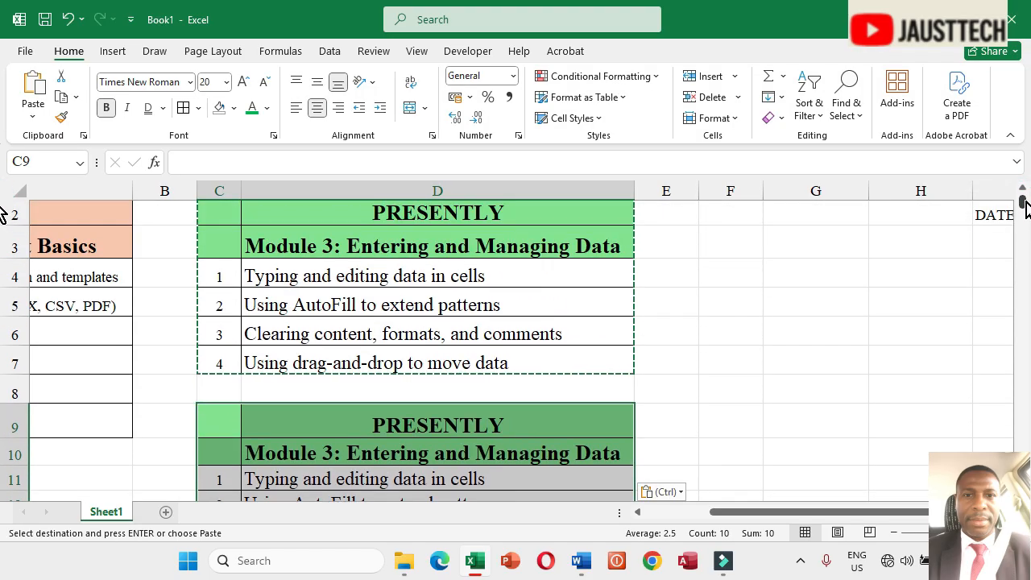
{"action": "key", "text": "ctrl+z"}
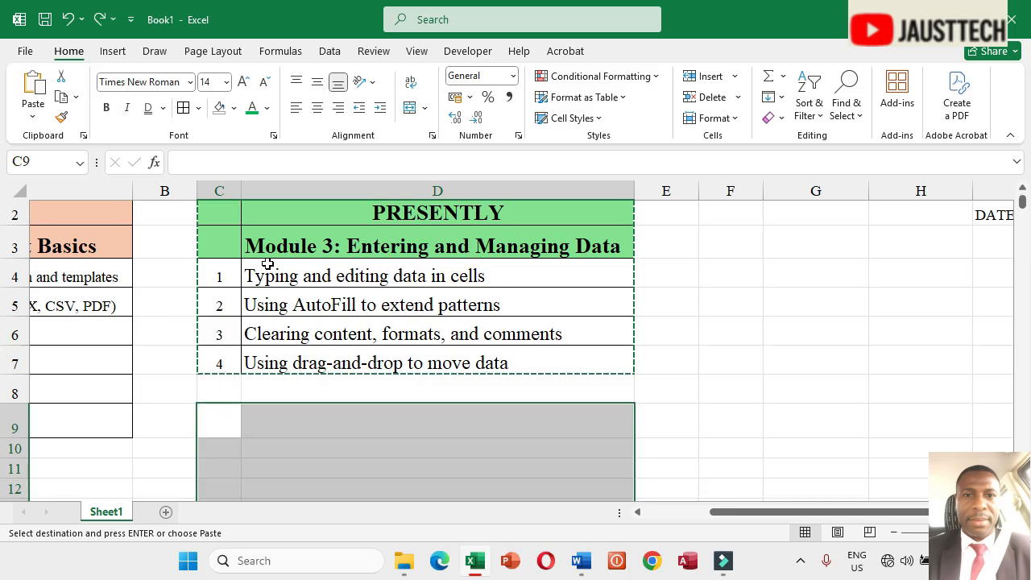
Step: Try moving the PRESENTLY table from C2:D7 down to C9 by drag-and-drop, then undo the move
{"action": "left_click_drag", "start_coordinate": [1022, 201], "coordinate": [1022, 195]}
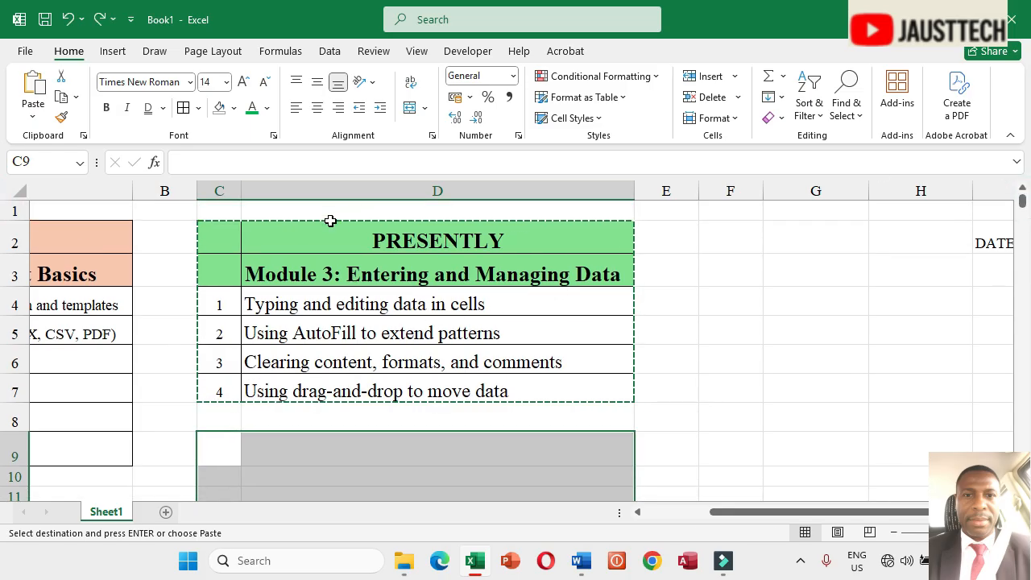
{"action": "left_click_drag", "start_coordinate": [222, 243], "coordinate": [471, 386]}
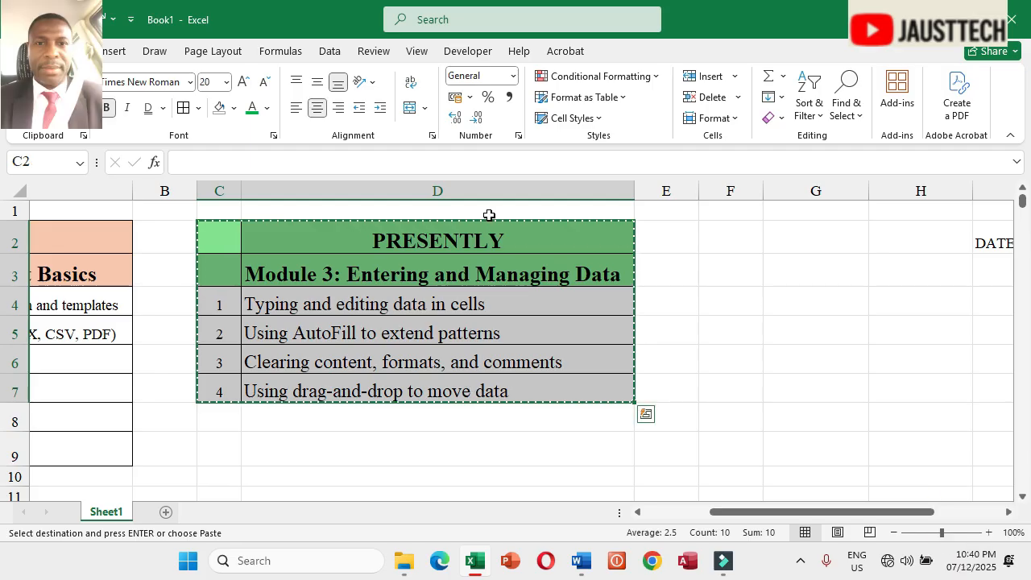
{"action": "left_click_drag", "start_coordinate": [558, 222], "coordinate": [583, 456]}
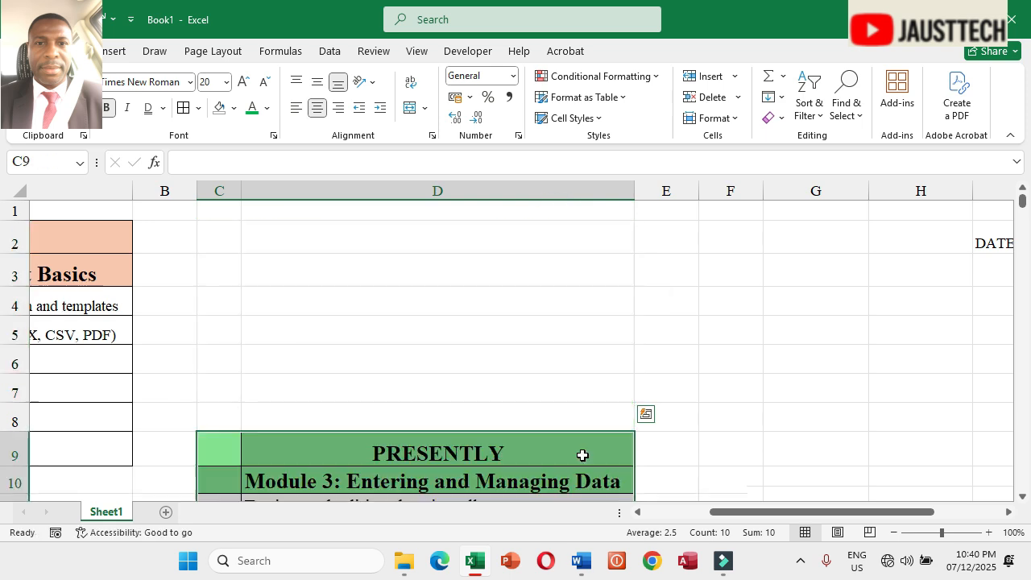
{"action": "left_click_drag", "start_coordinate": [1025, 206], "coordinate": [1025, 200]}
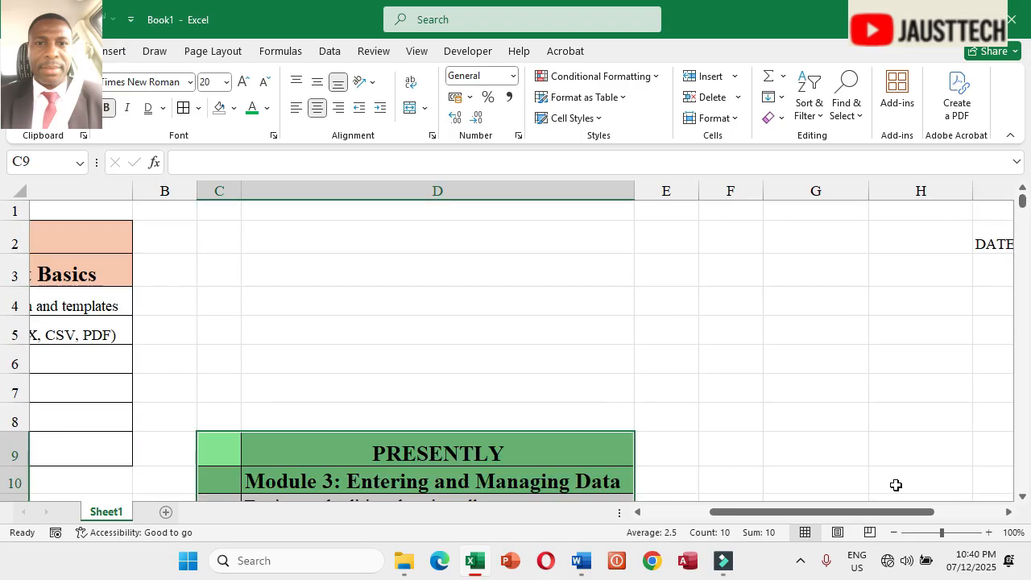
{"action": "key", "text": "ctrl+z"}
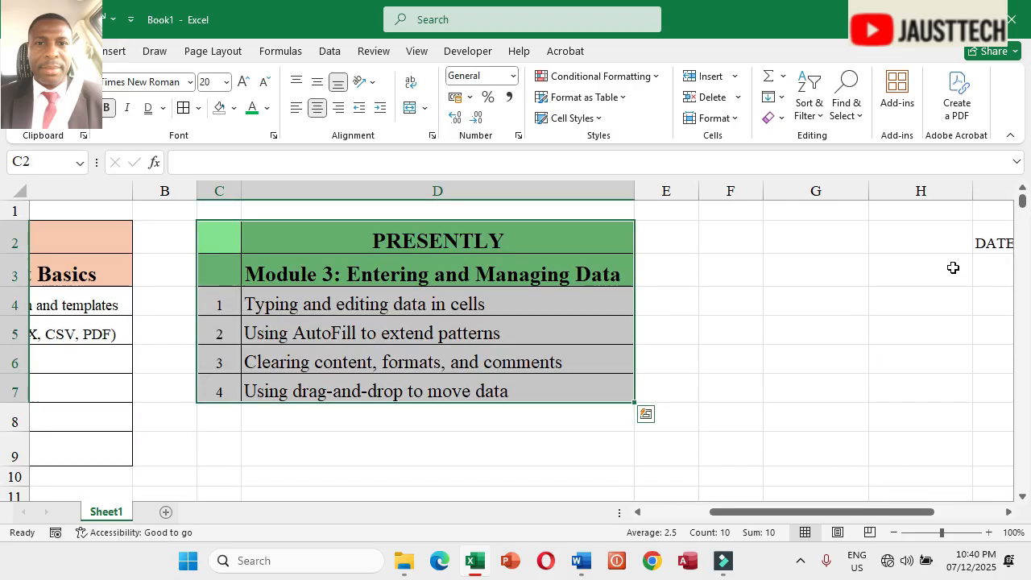
{"action": "left_click_drag", "start_coordinate": [1022, 200], "coordinate": [1021, 200]}
Step: Delete the DATE and S/N headings by clearing the range I1:L3
{"action": "left_click_drag", "start_coordinate": [755, 511], "coordinate": [659, 520]}
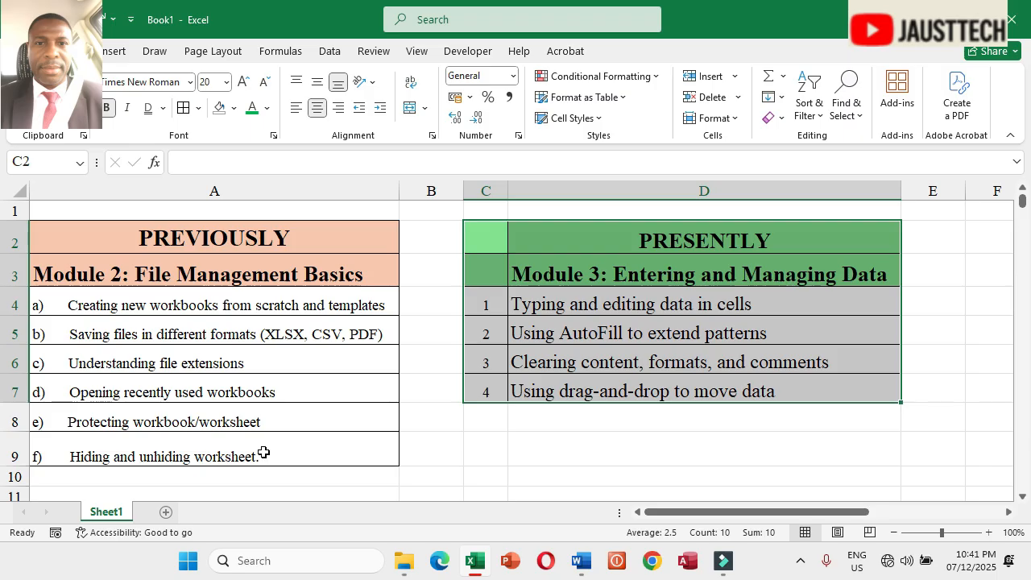
{"action": "left_click_drag", "start_coordinate": [668, 513], "coordinate": [748, 525]}
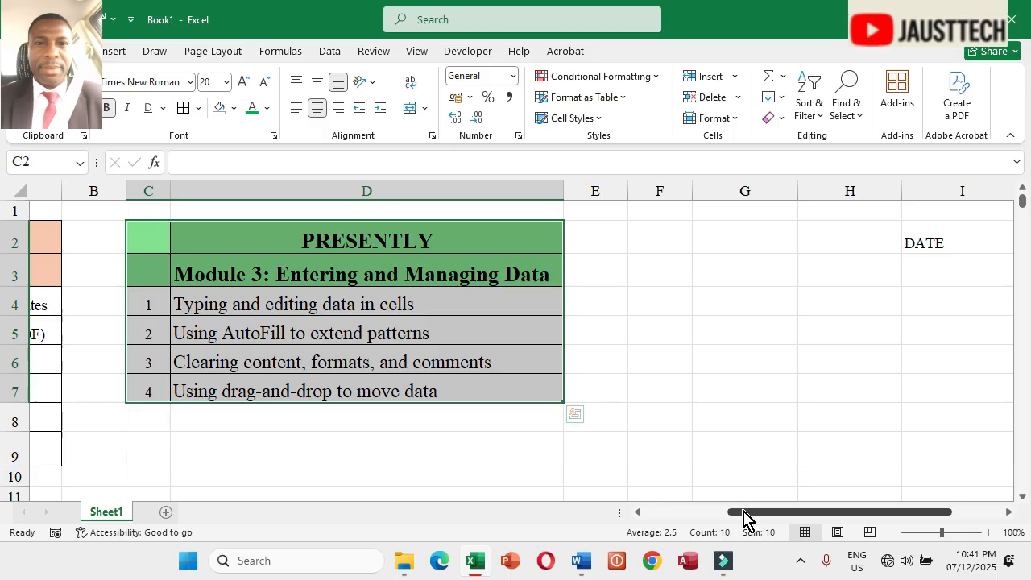
{"action": "left_click_drag", "start_coordinate": [744, 518], "coordinate": [806, 521]}
{"action": "left_click", "coordinate": [729, 212]}
{"action": "left_click_drag", "start_coordinate": [729, 211], "coordinate": [948, 273]}
{"action": "key", "text": "Delete"}
{"action": "left_click_drag", "start_coordinate": [872, 515], "coordinate": [719, 515]}
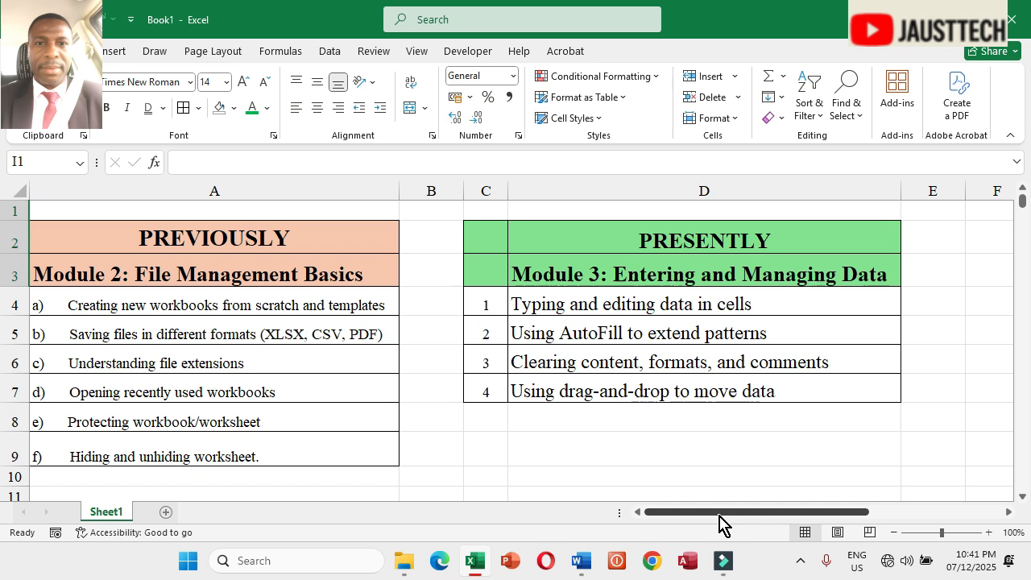
{"action": "left_click_drag", "start_coordinate": [719, 516], "coordinate": [852, 516]}
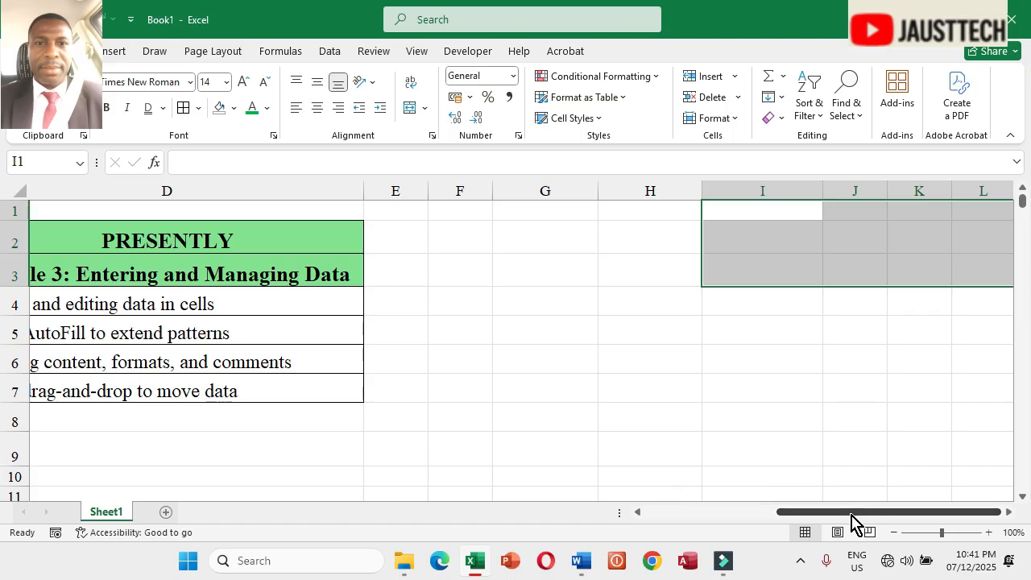